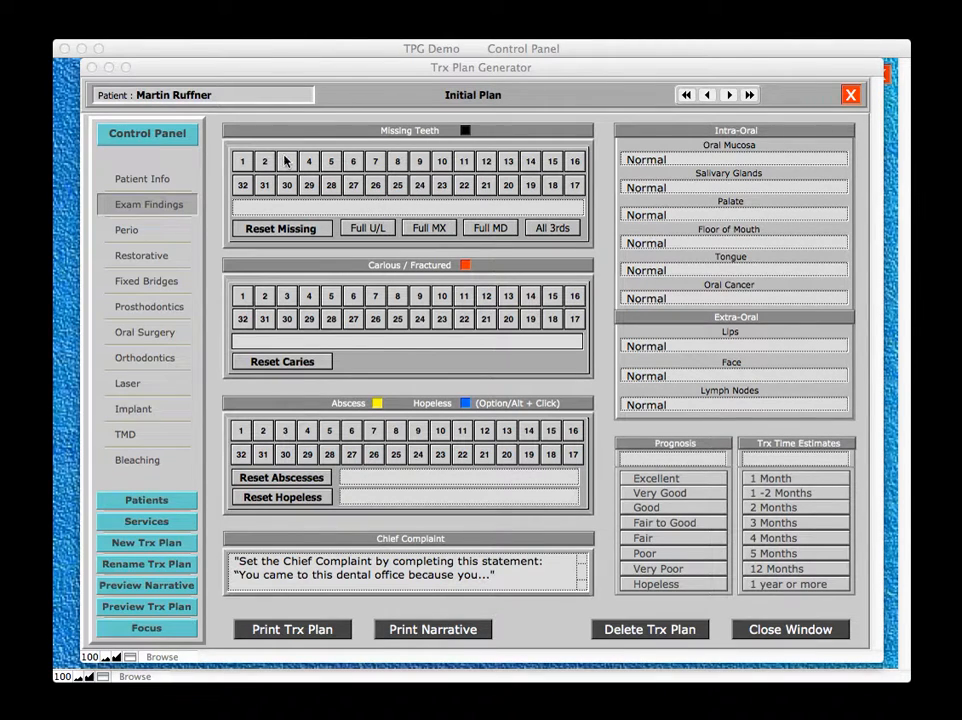
click(245, 165)
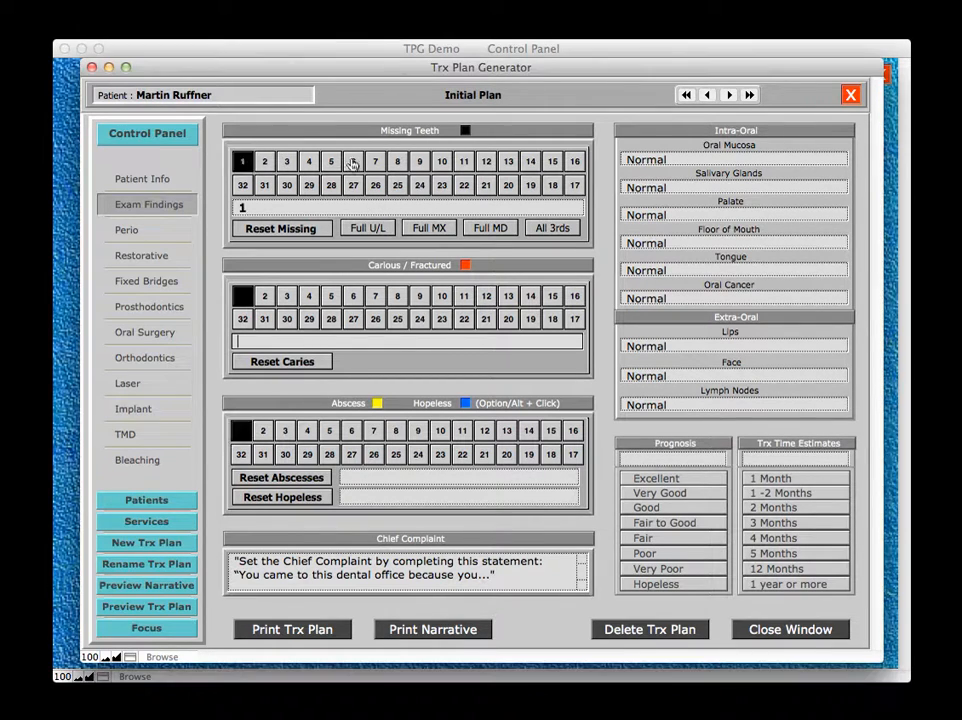
click(576, 162)
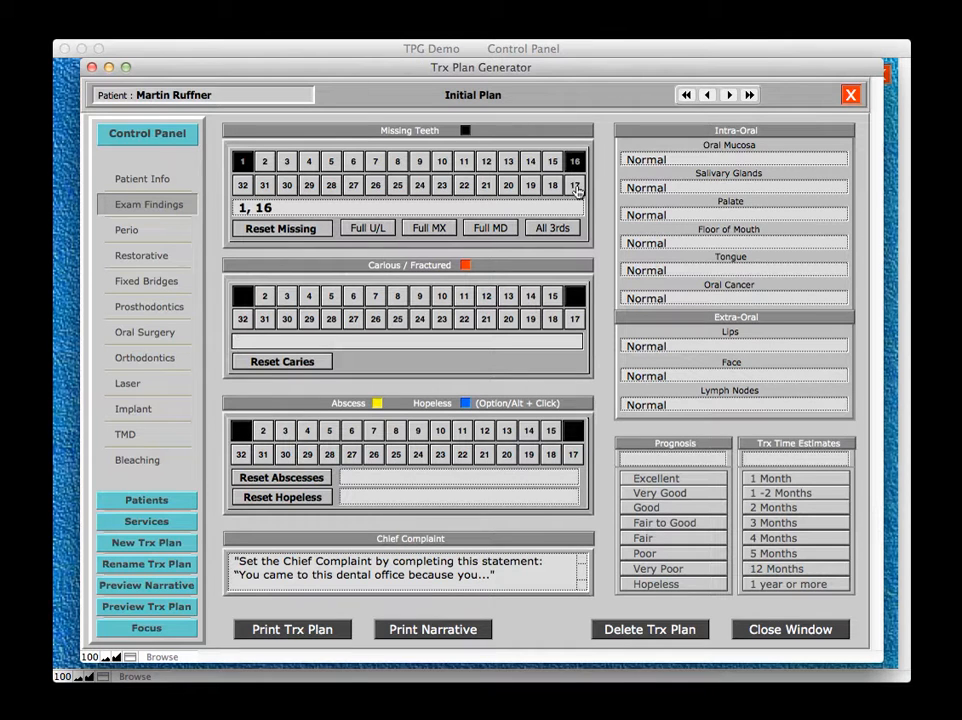
click(575, 185)
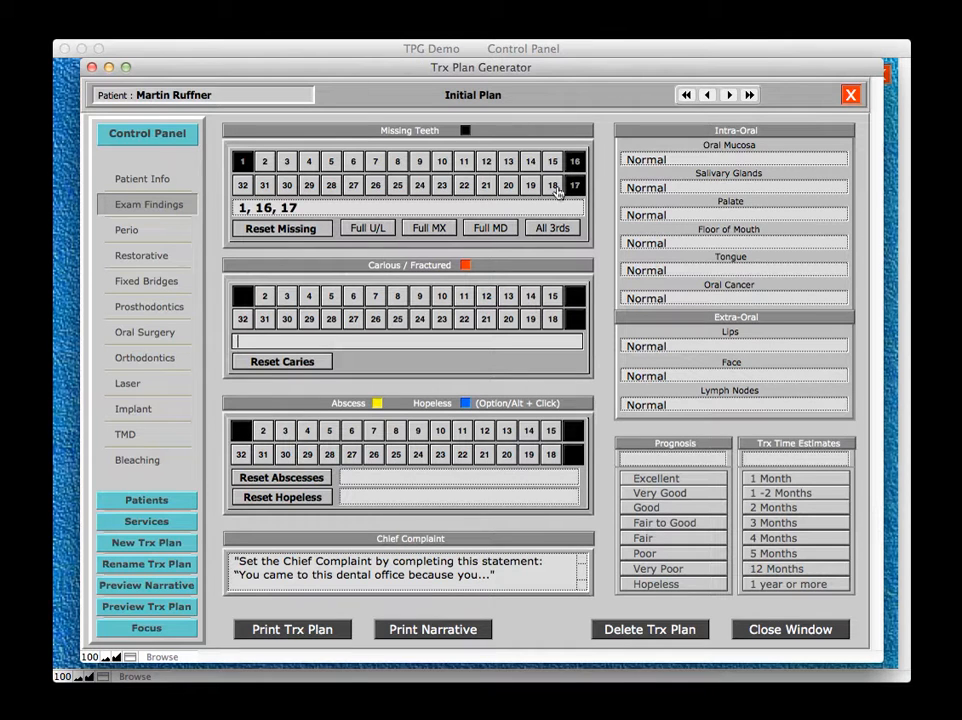
click(243, 186)
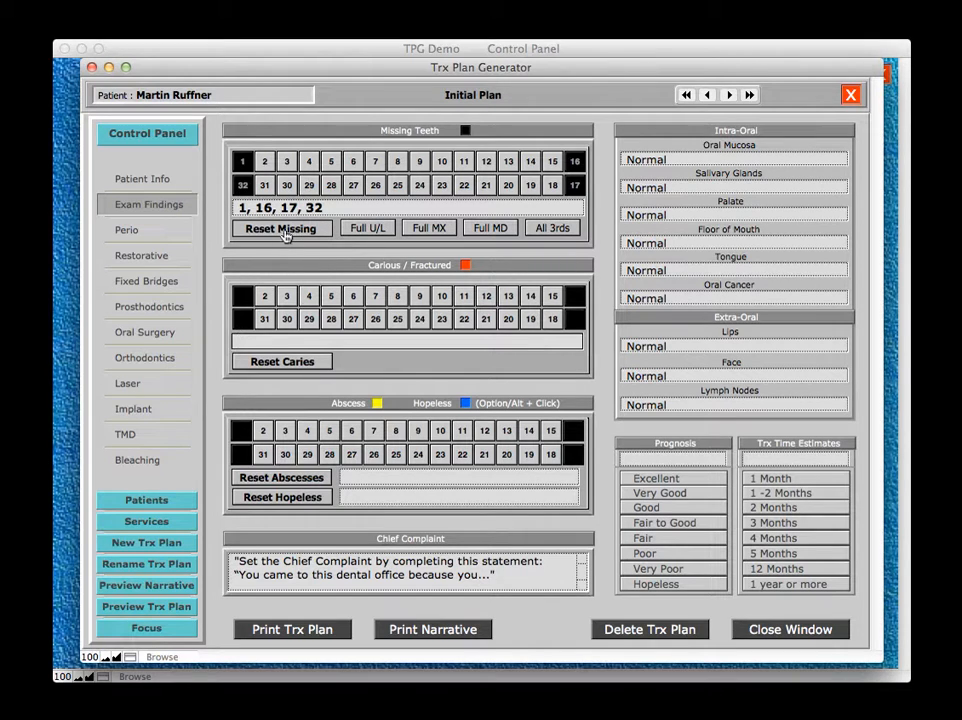
click(574, 187)
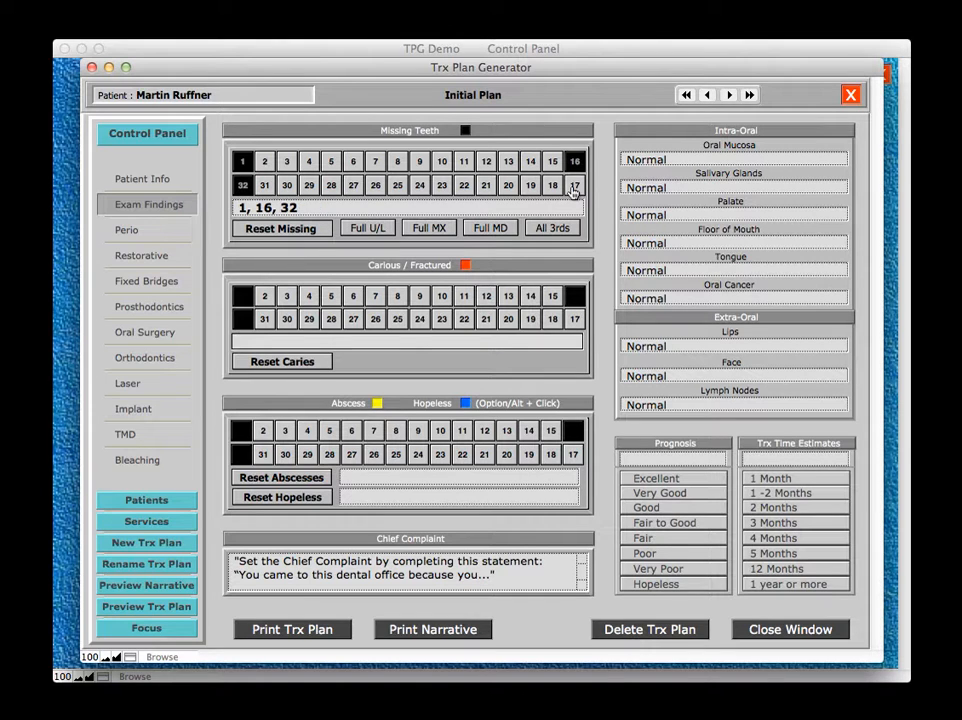
click(318, 232)
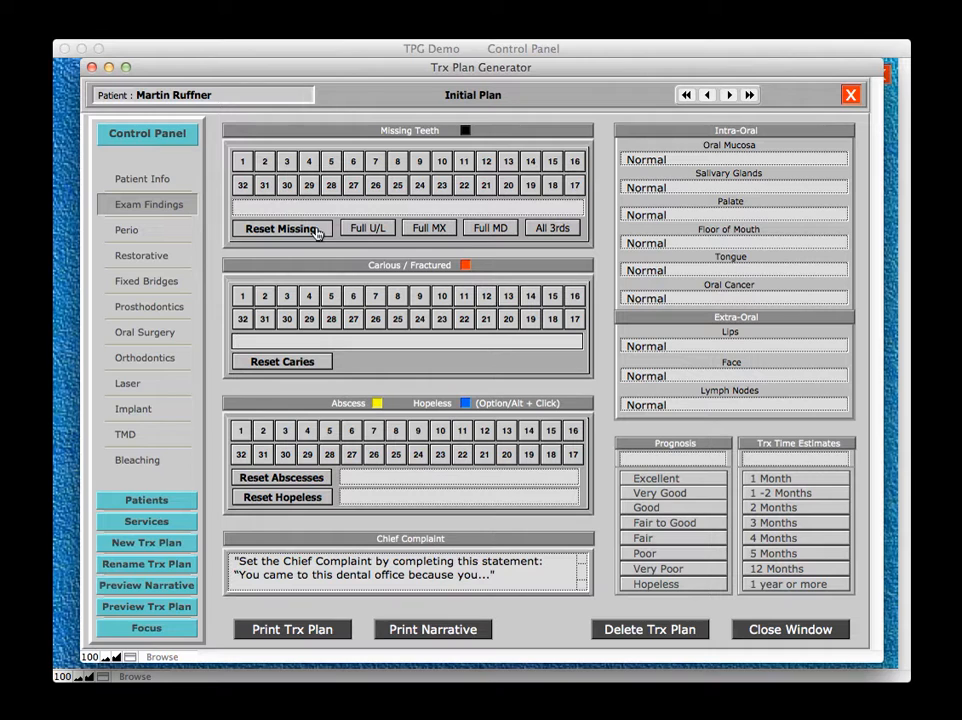
click(421, 229)
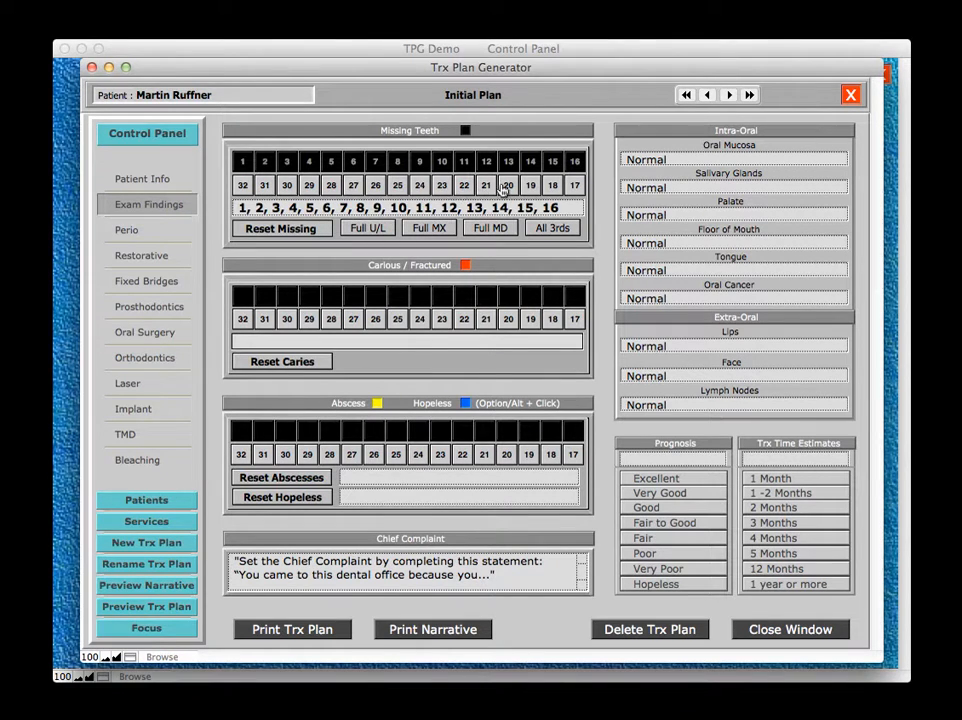
click(281, 229)
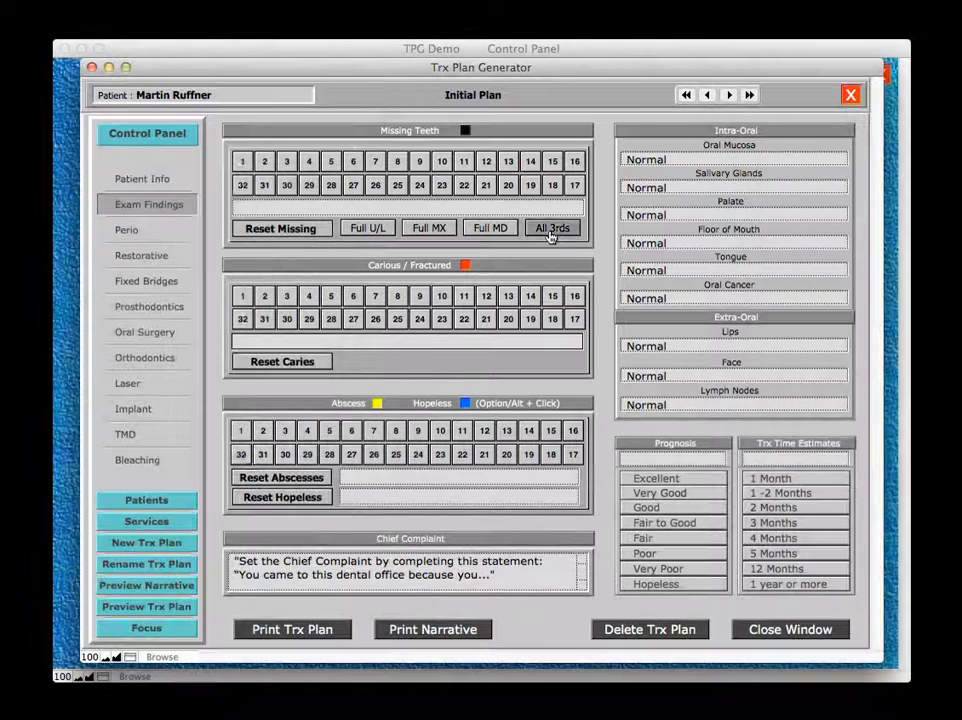
Record all third molars as missing and mark teeth 4, 5, 11 and 19 as carious/fractured
click(551, 230)
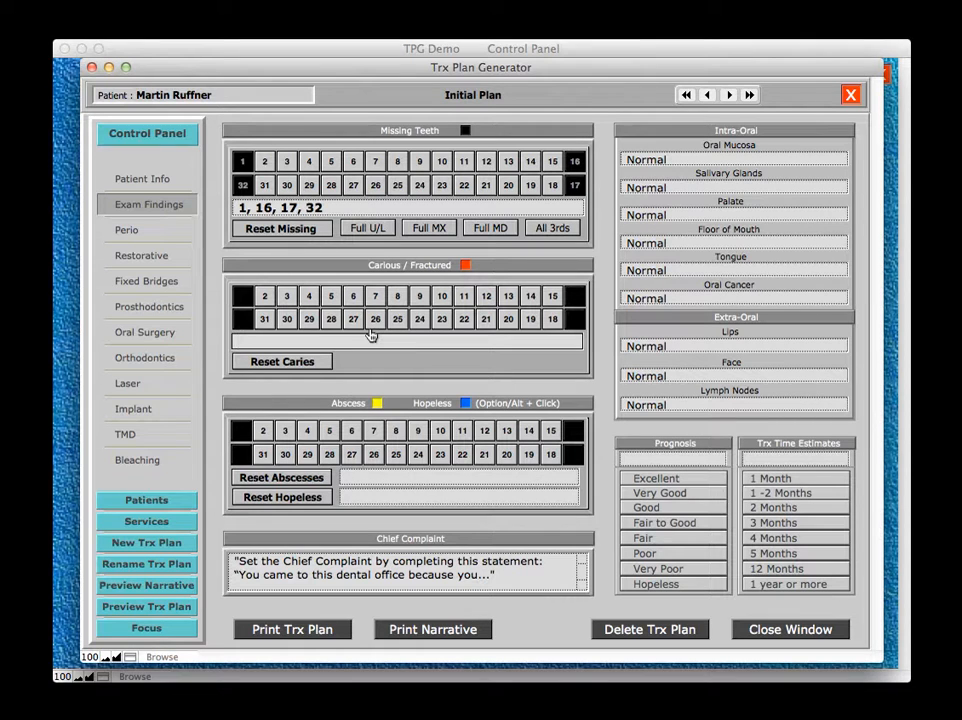
click(309, 296)
click(333, 298)
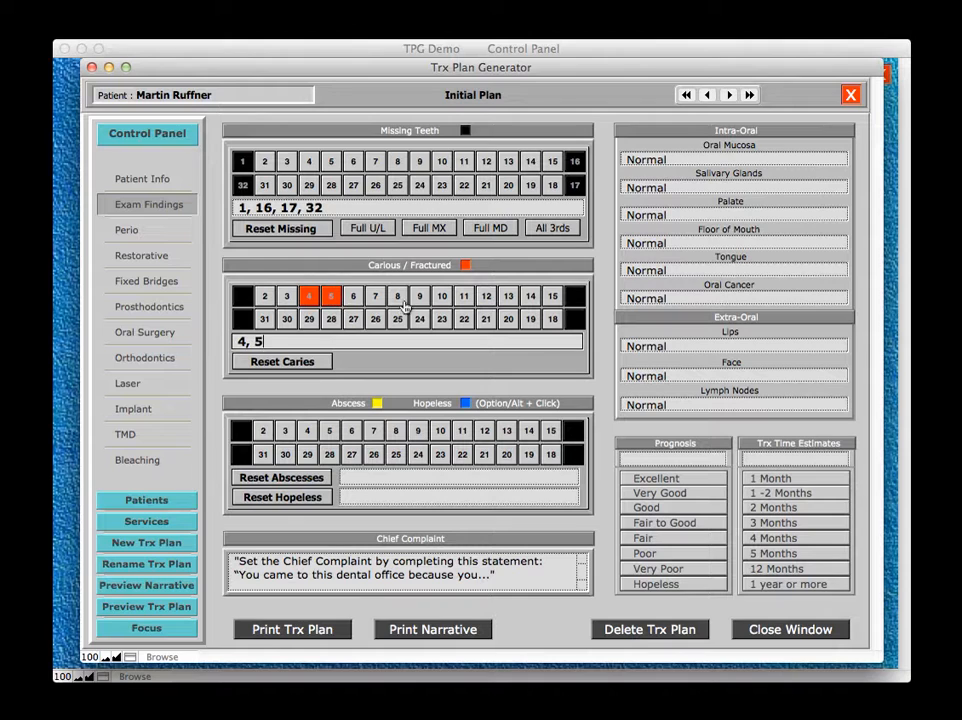
click(462, 300)
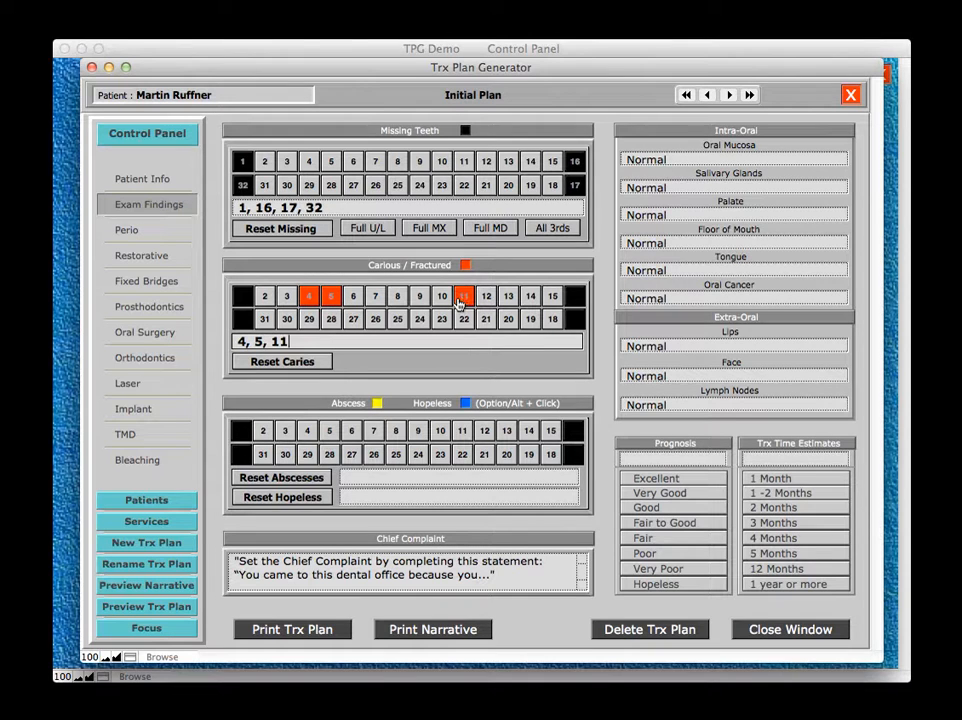
click(529, 319)
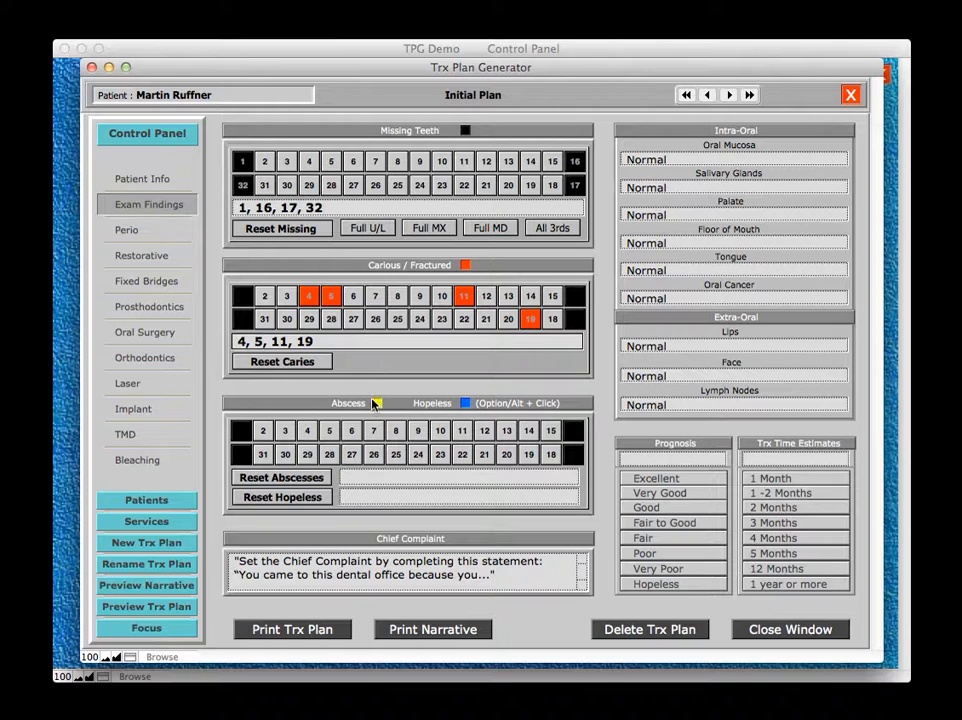
Mark tooth 5 as abscessed and enter the chief complaint "had a toothache on the upper right"
click(328, 433)
key(Tab)
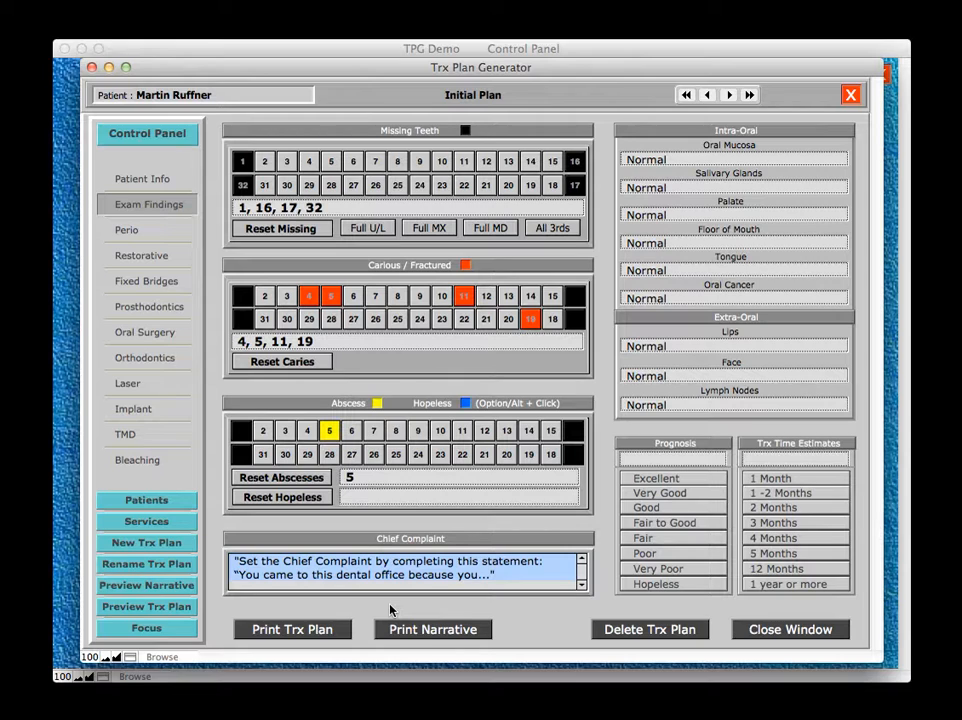
text(h)
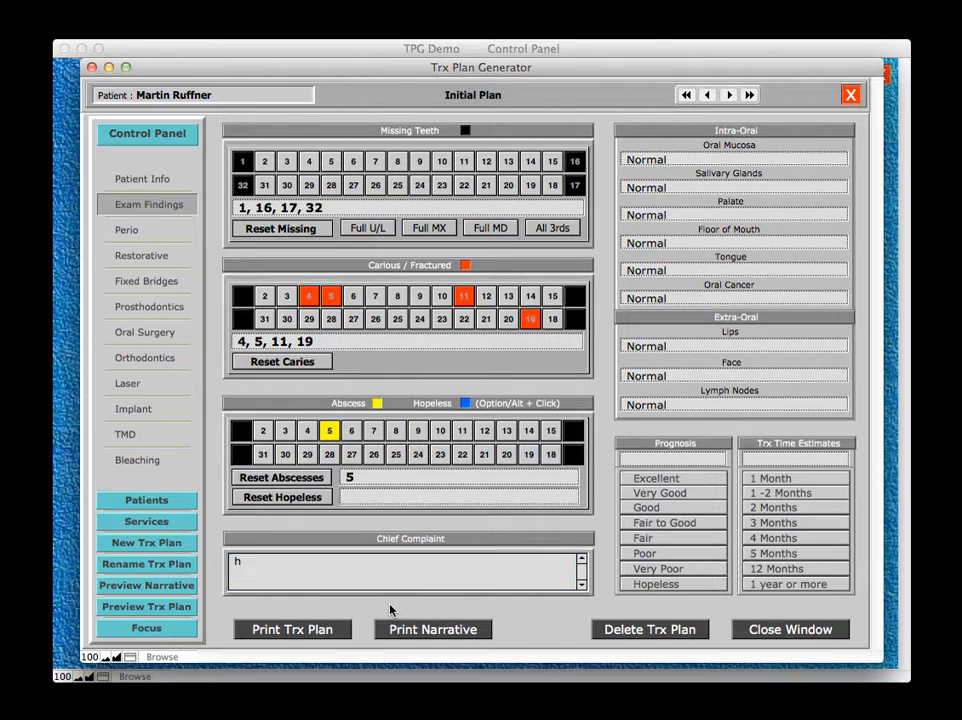
text(ad a toothache on the upper ri)
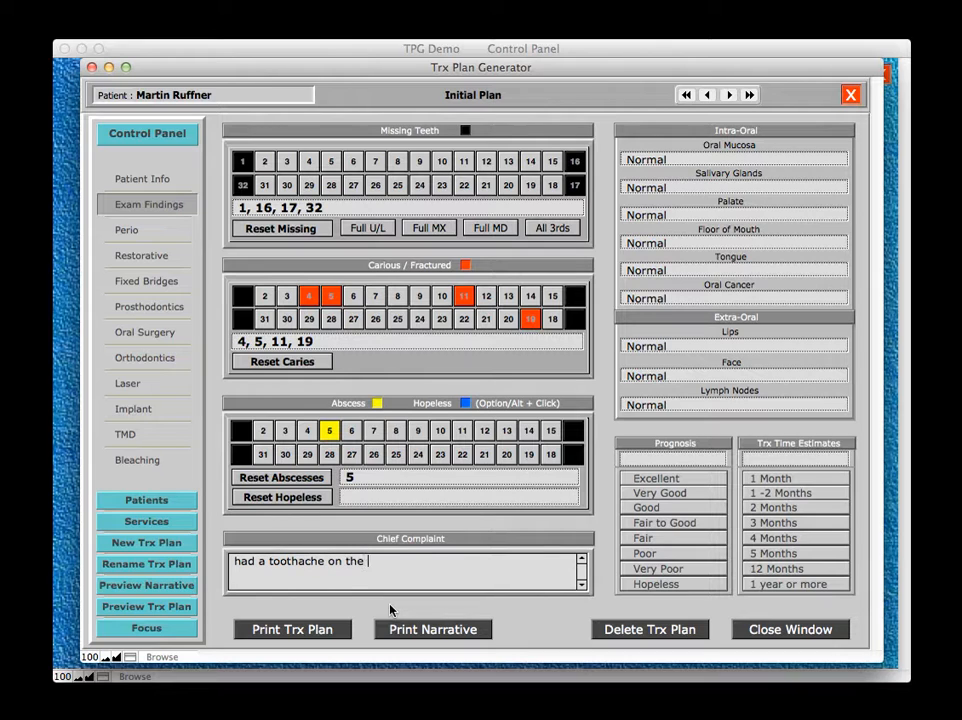
text(ght)
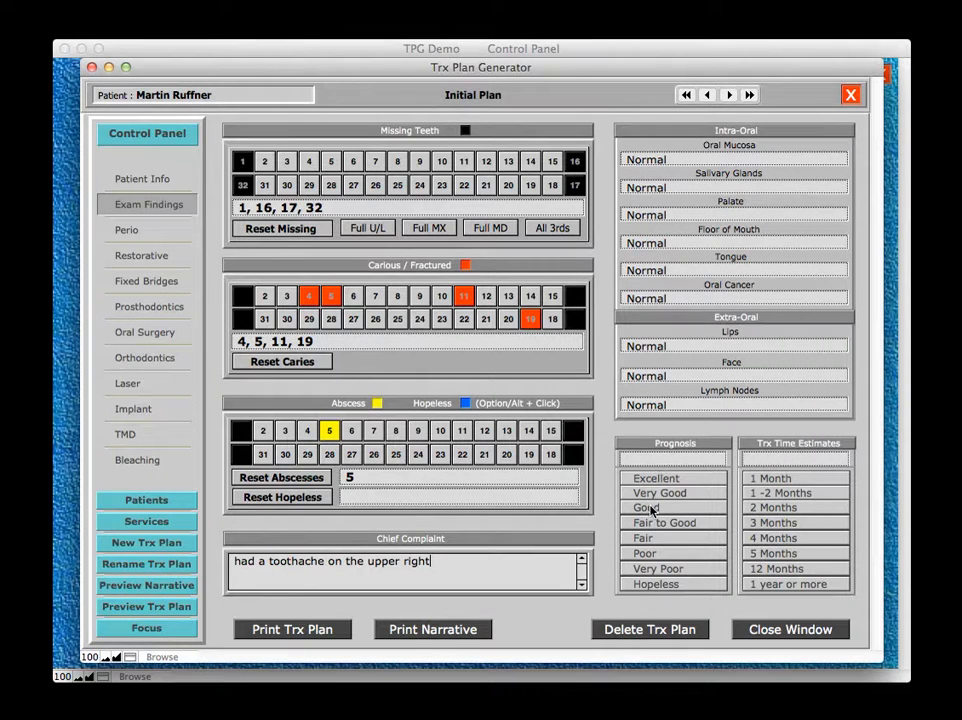
Set the prognosis to good and the treatment time estimate to 1-2 months
click(651, 510)
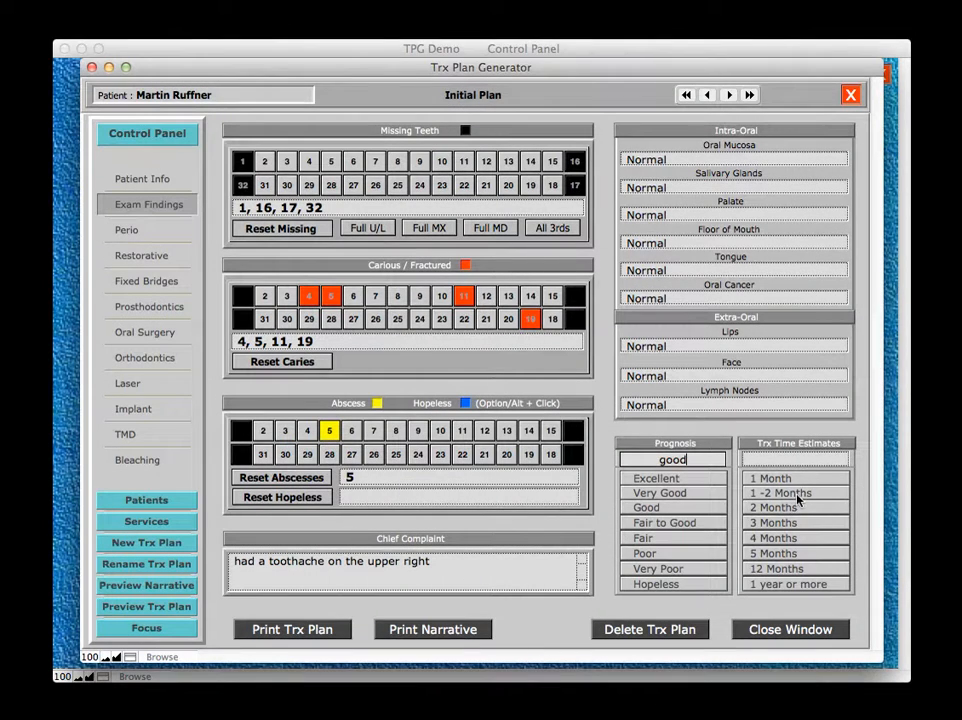
click(820, 498)
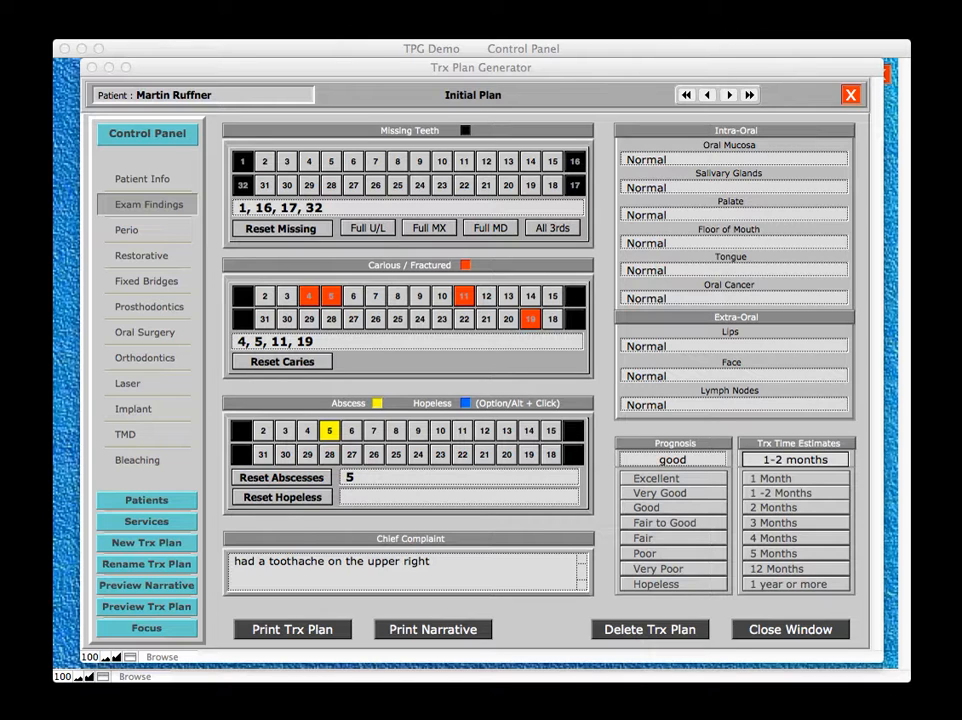
Record the perio findings as moderate plaque, moderate supragingival calculus and mild inflammation, with an Acute Generalized gingivitis diagnosis
click(146, 238)
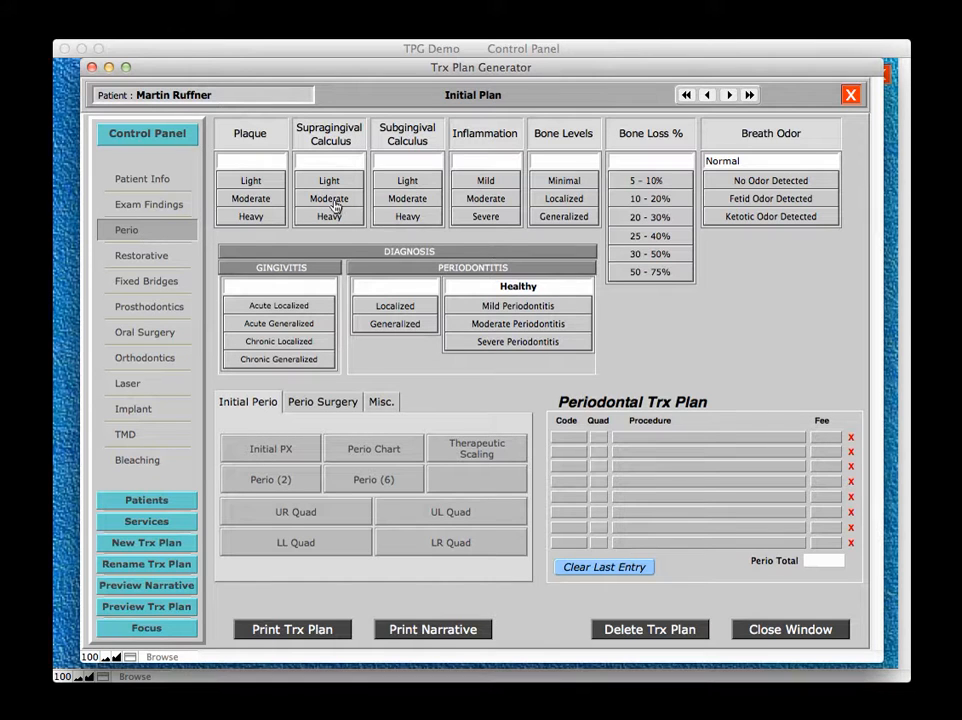
click(252, 199)
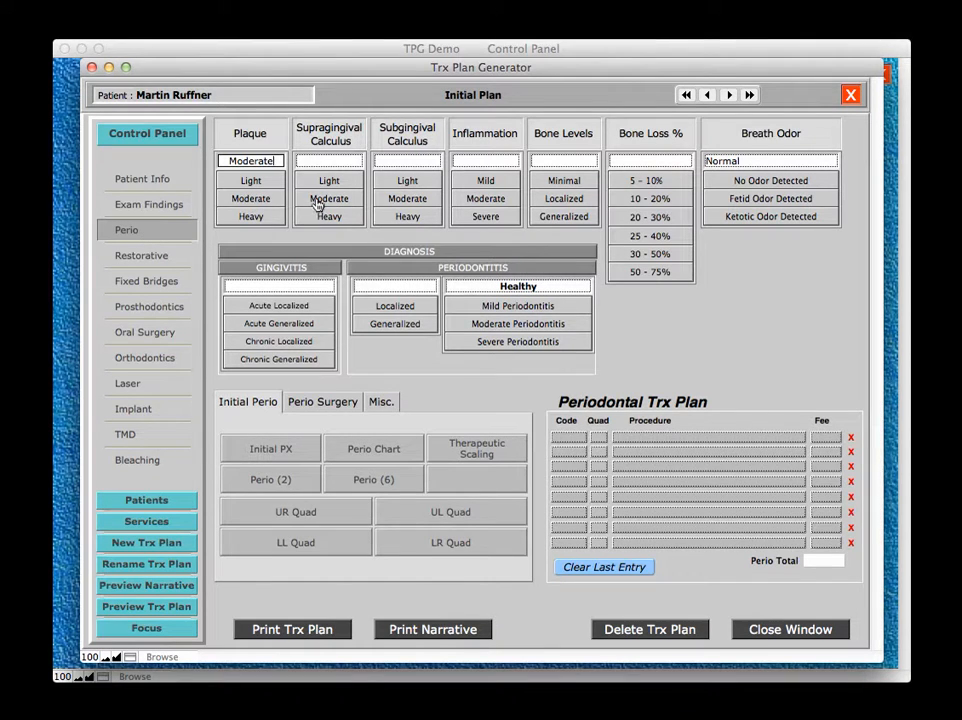
click(321, 202)
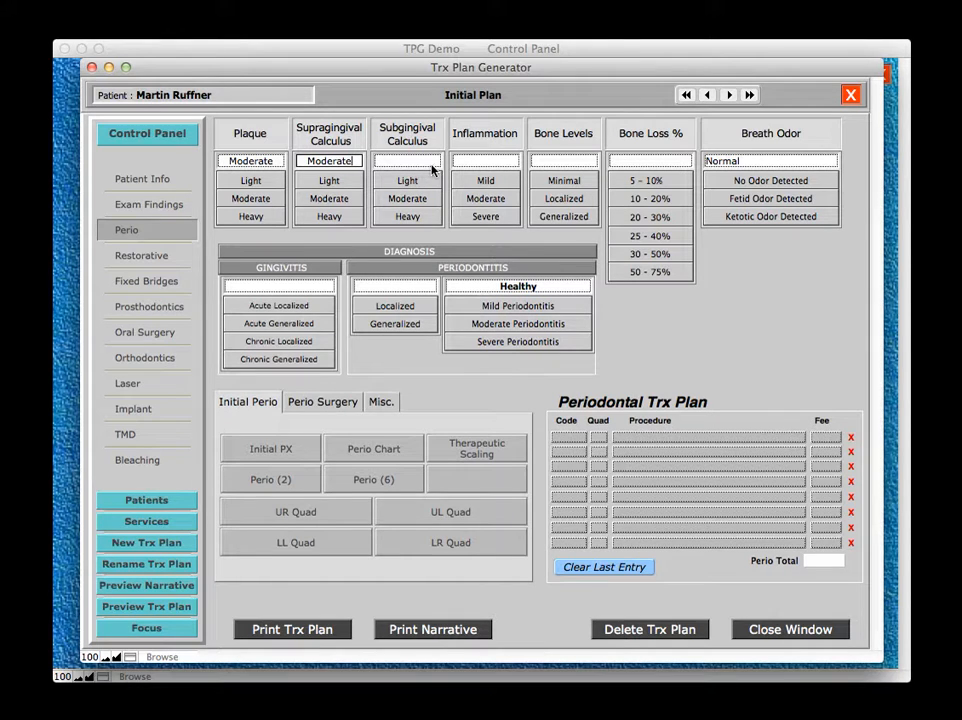
click(486, 182)
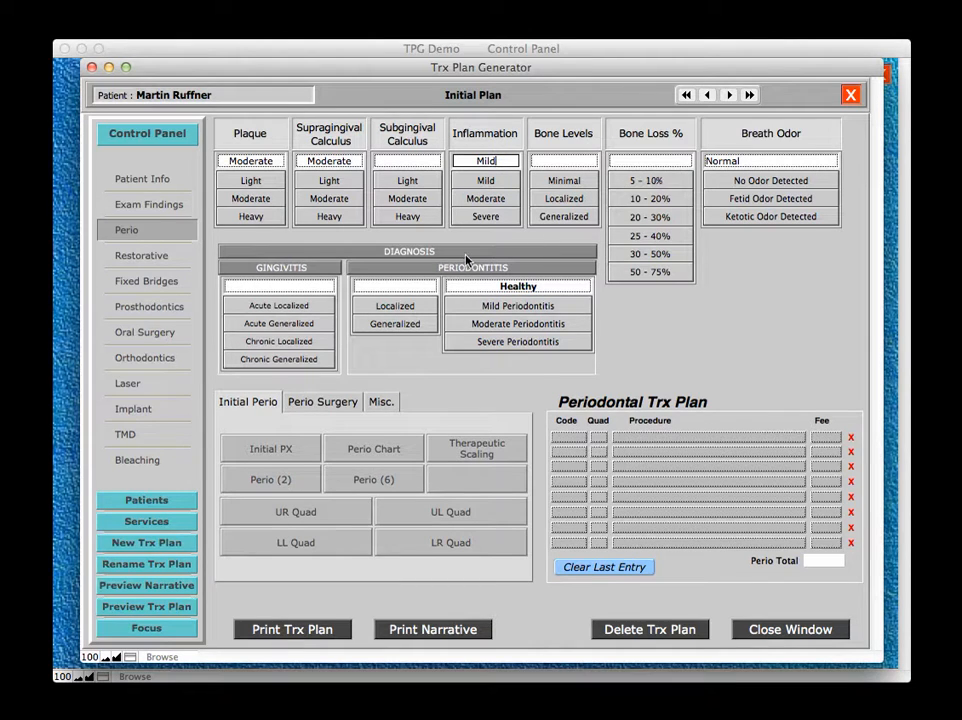
click(325, 327)
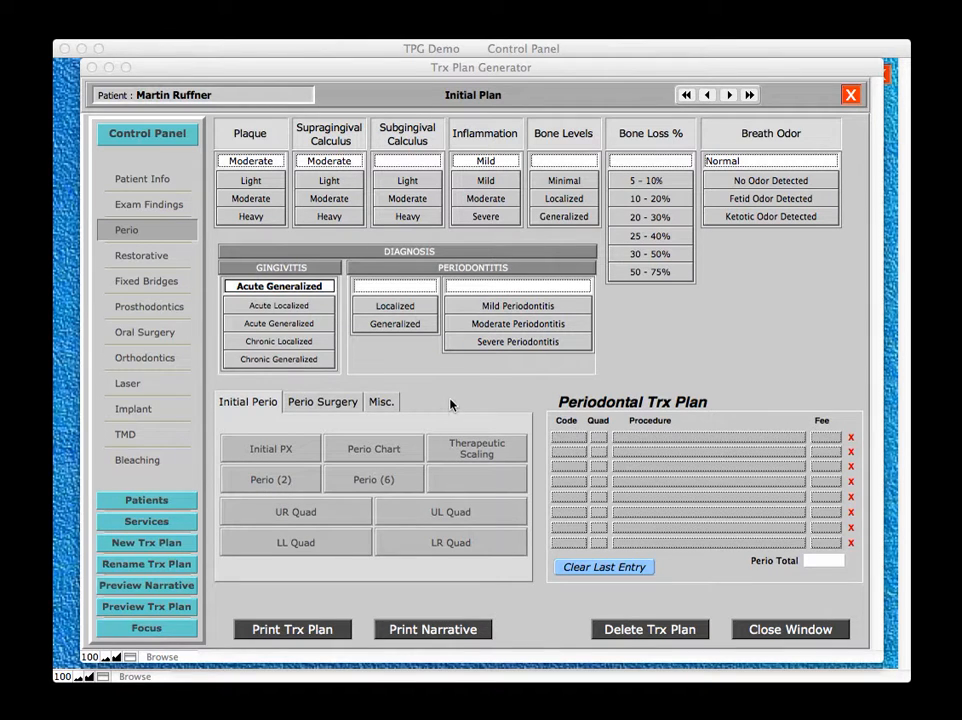
click(507, 460)
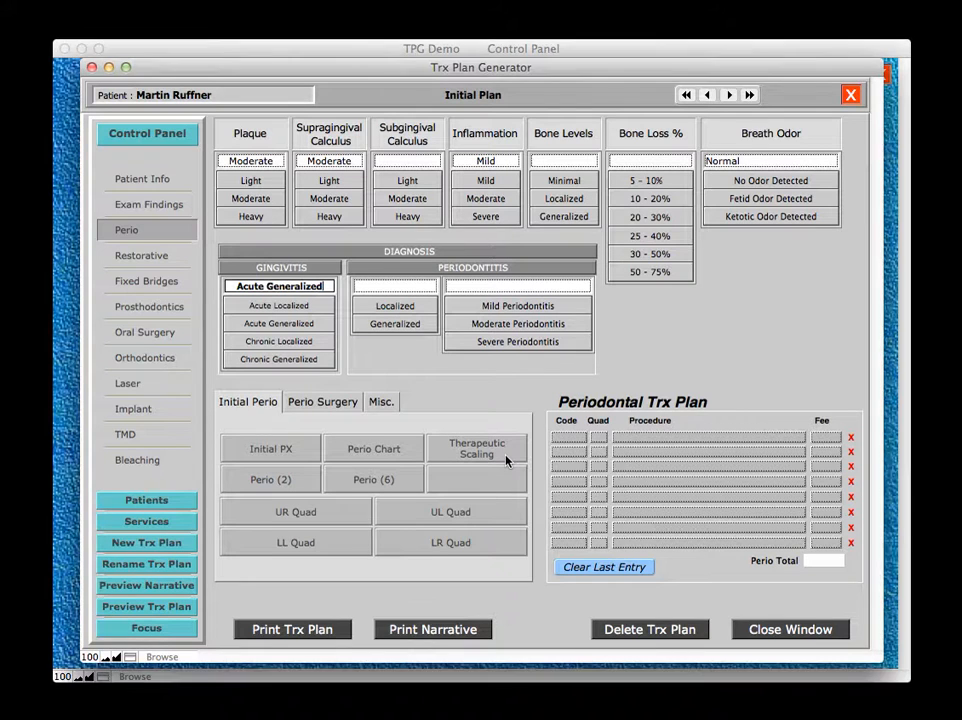
click(507, 460)
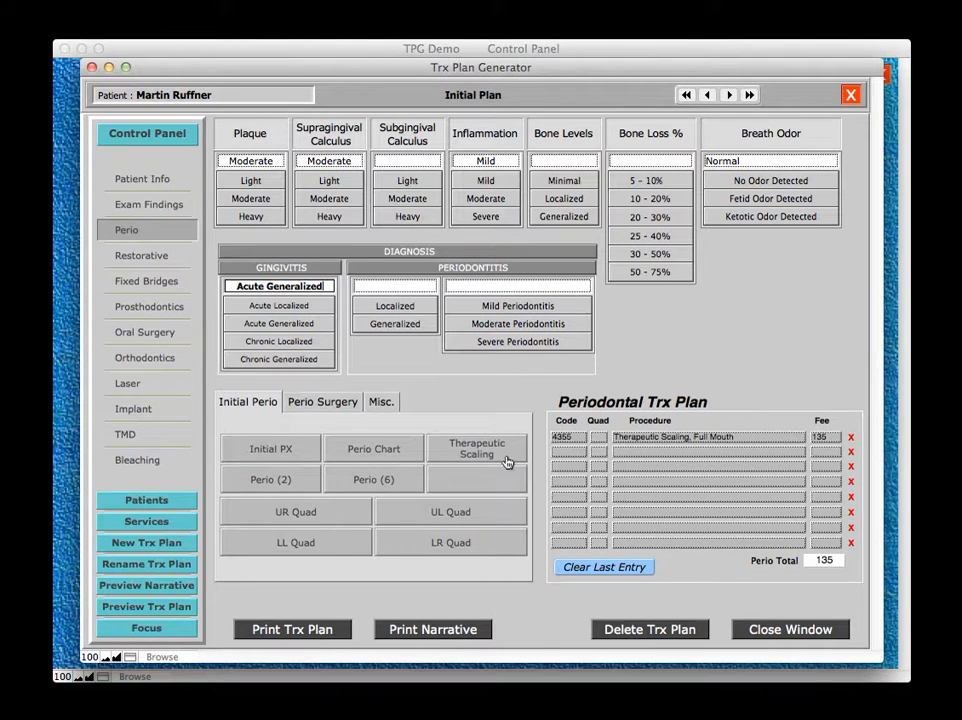
click(306, 459)
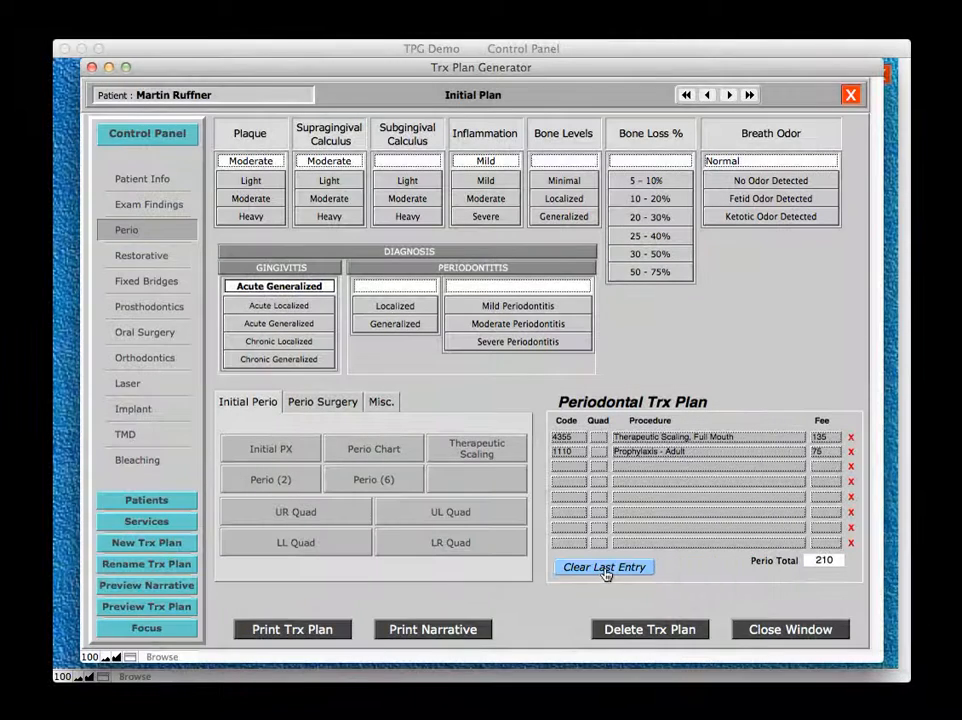
click(605, 568)
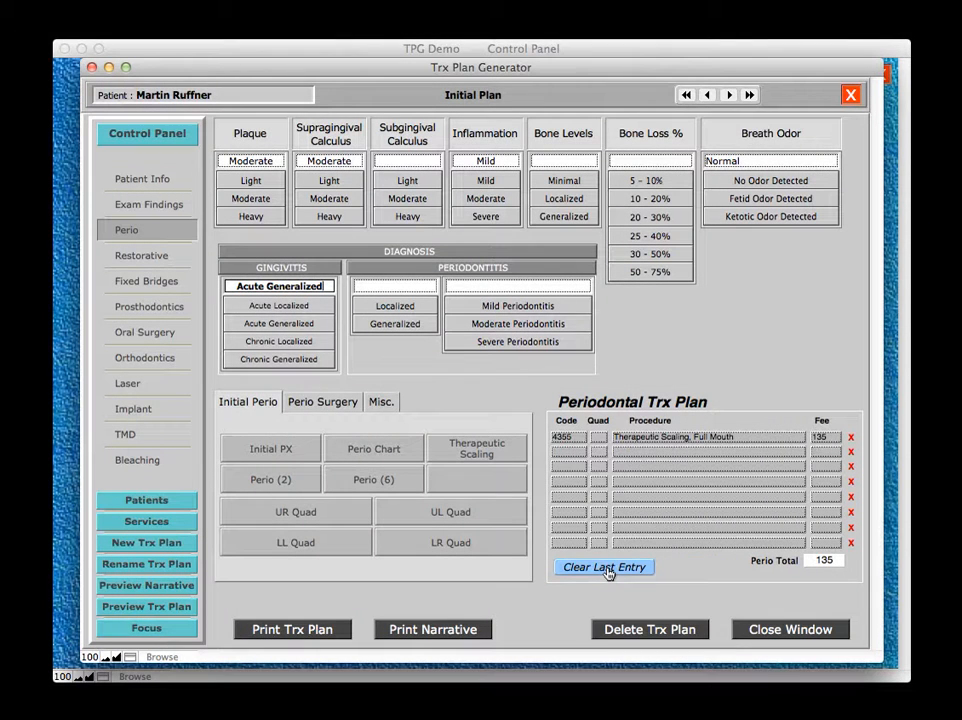
click(607, 568)
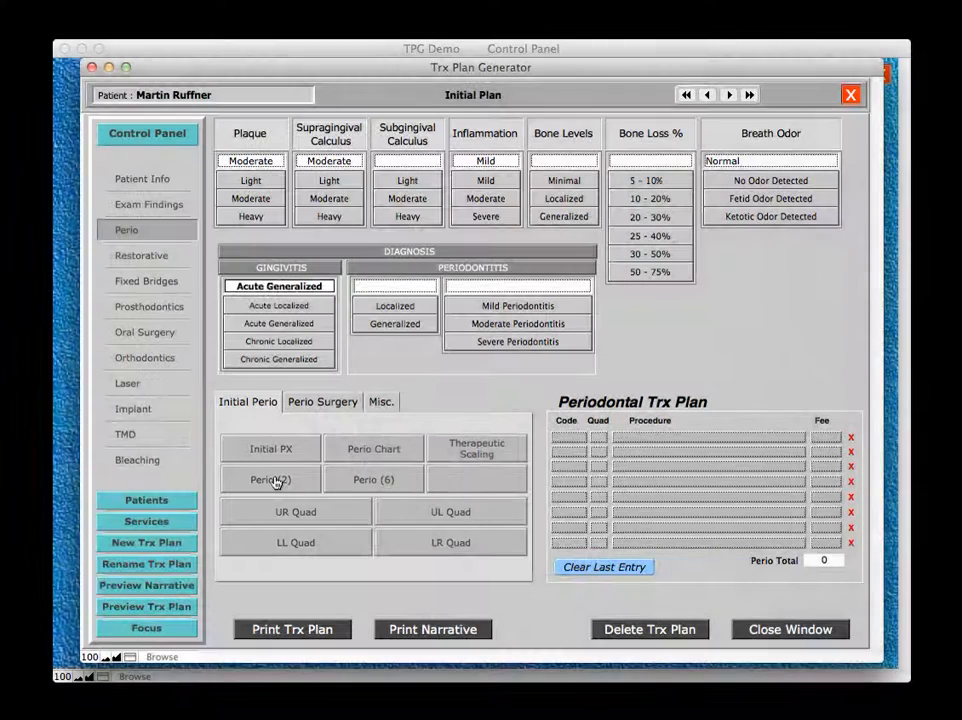
Add the Perio (2) procedure set to the periodontal treatment plan
click(305, 484)
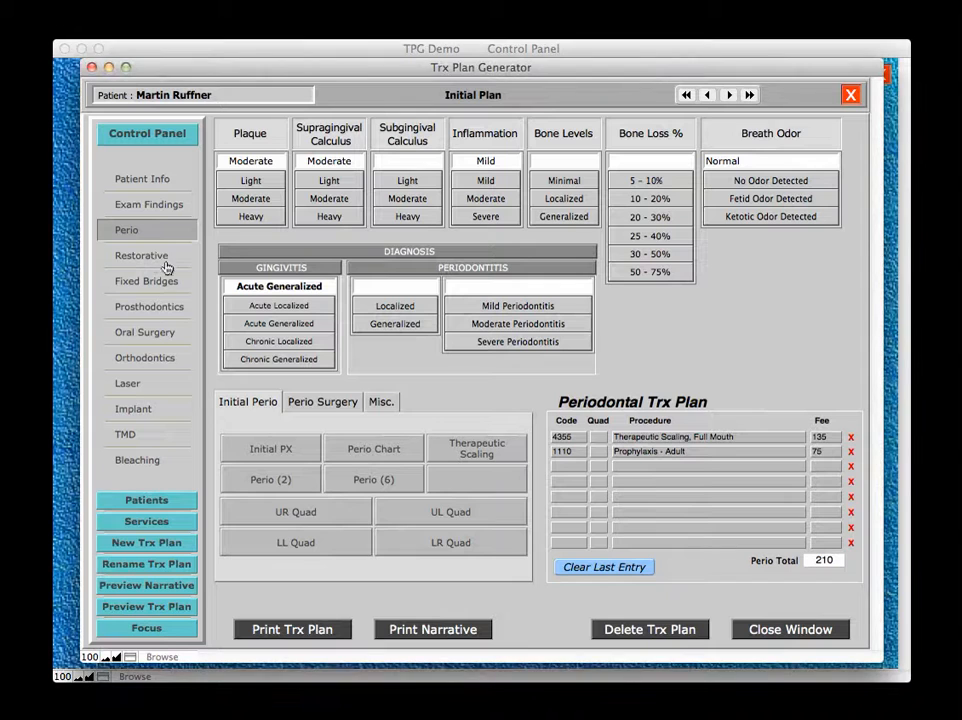
Add a mesial-occlusal composite on tooth 4 to the restorative treatment plan
click(177, 260)
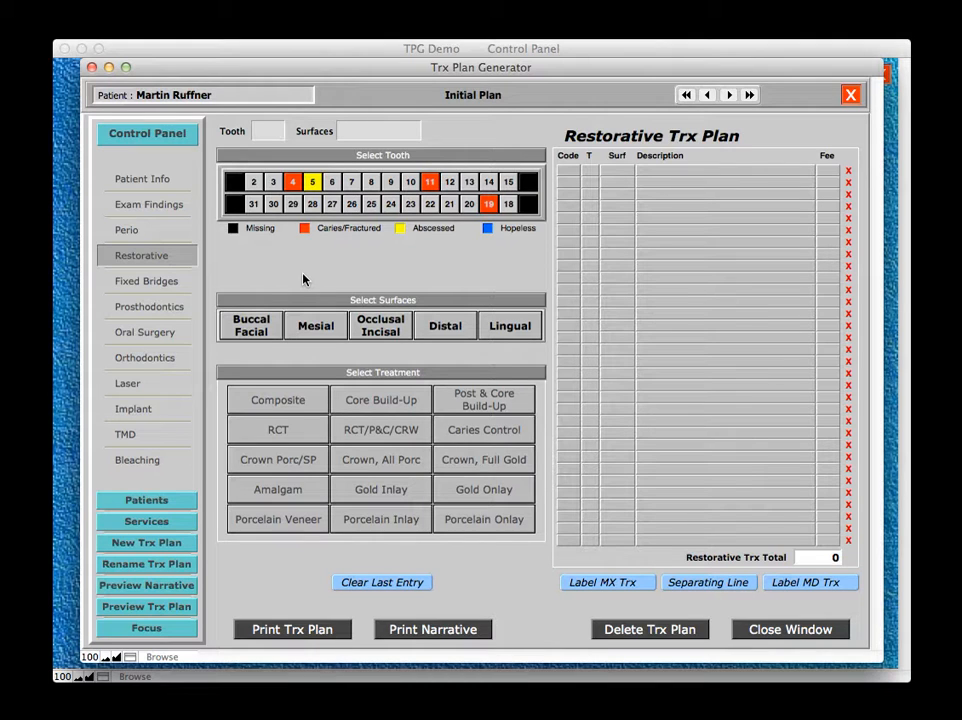
click(293, 183)
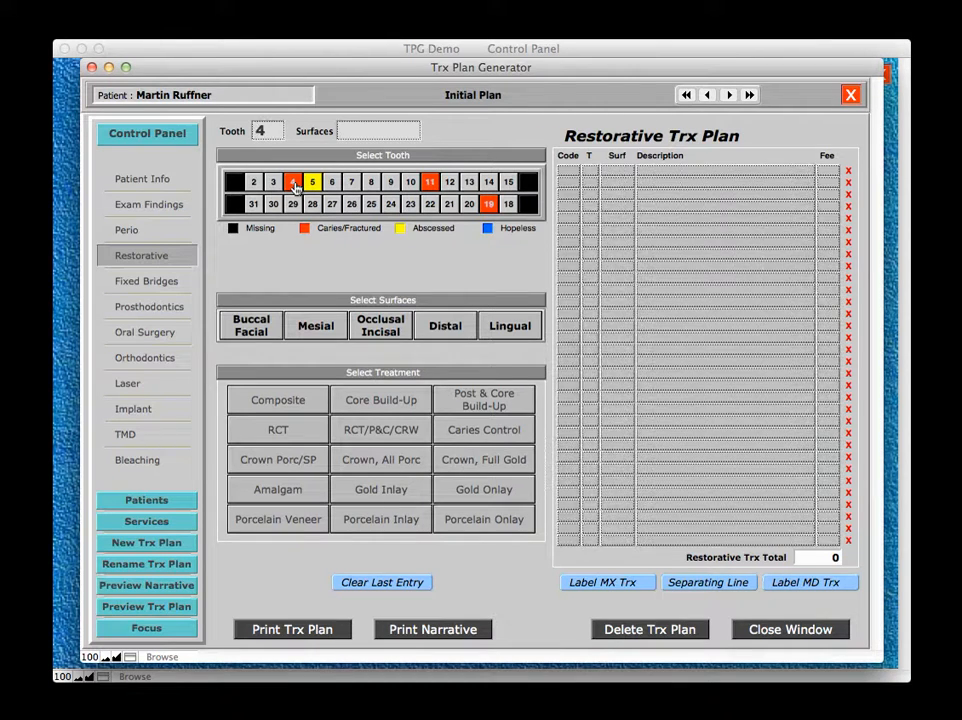
click(333, 336)
click(361, 337)
click(281, 408)
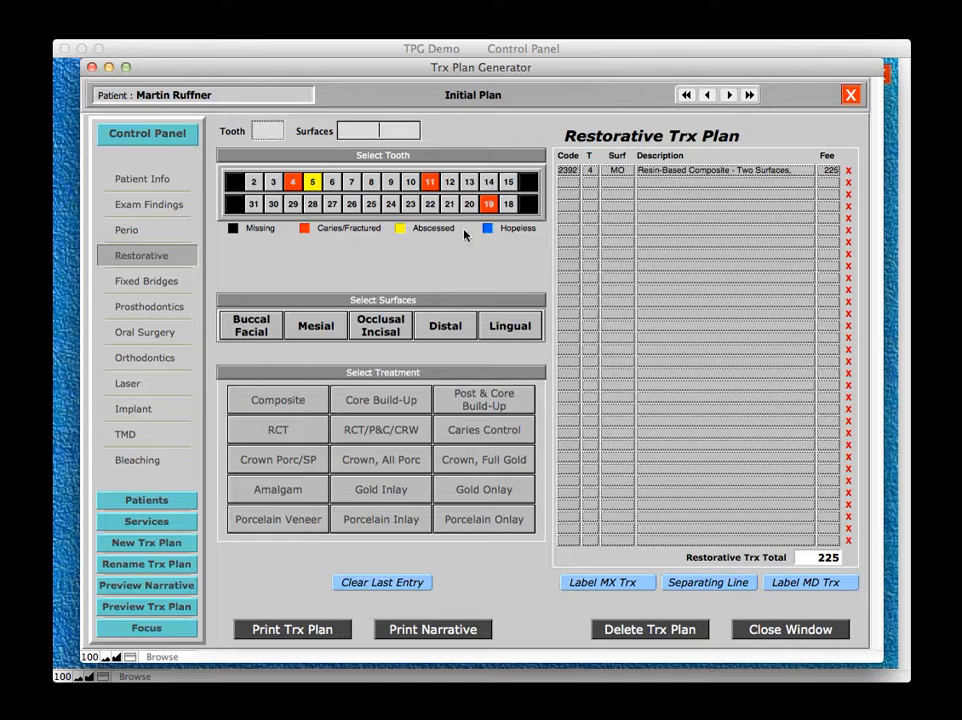
Add a distal-lingual composite on tooth 11 to the restorative treatment plan
click(428, 188)
click(443, 332)
click(500, 335)
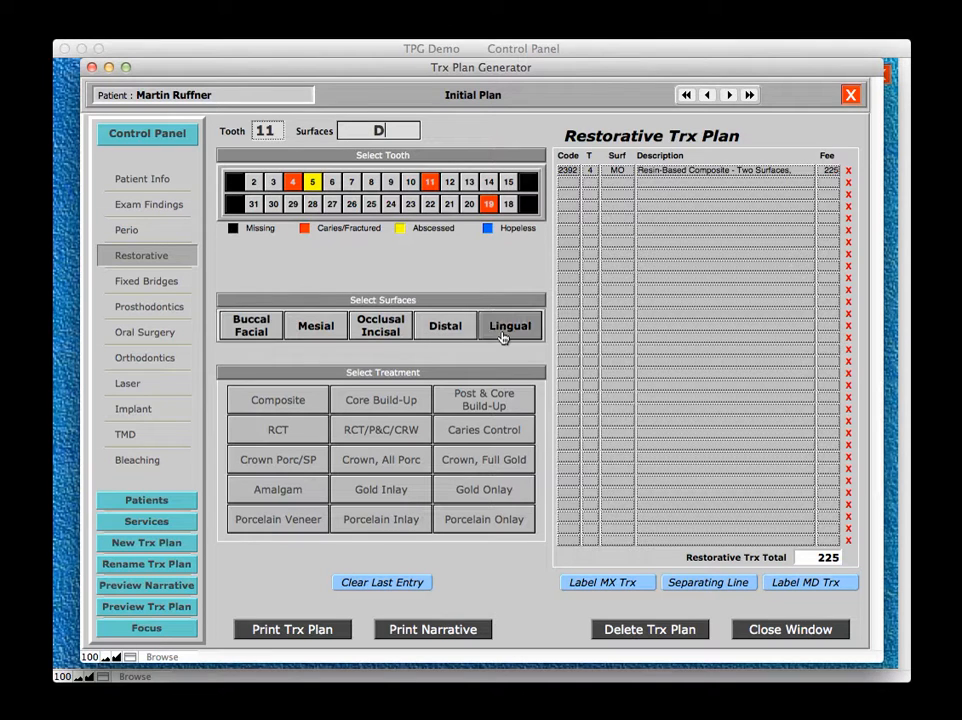
click(275, 411)
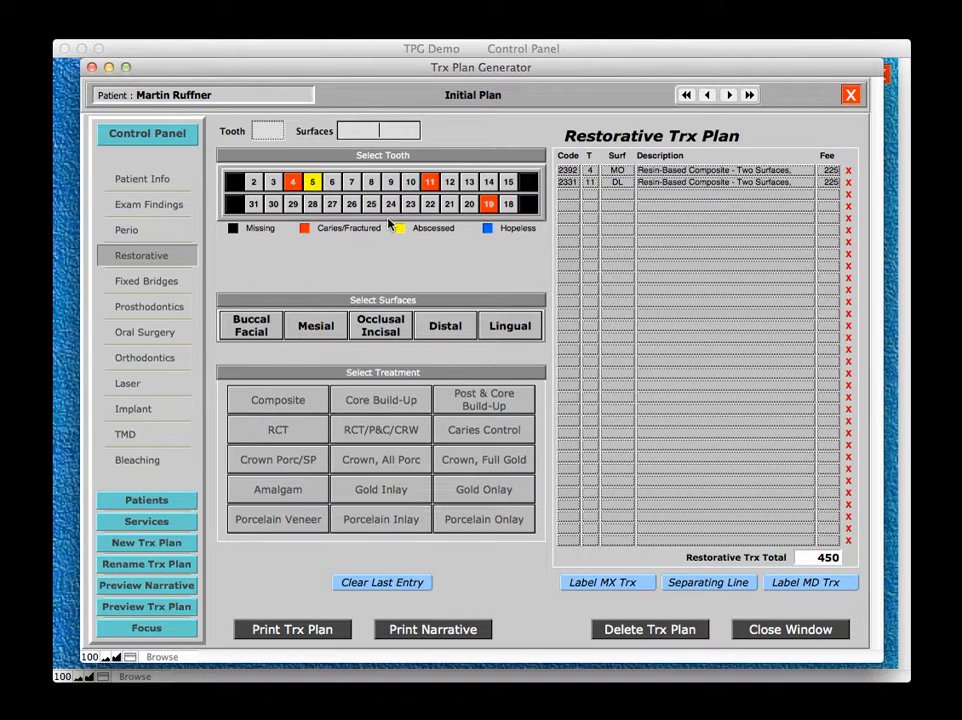
Add an occlusal amalgam on tooth 19 to the restorative treatment plan
click(487, 206)
click(372, 329)
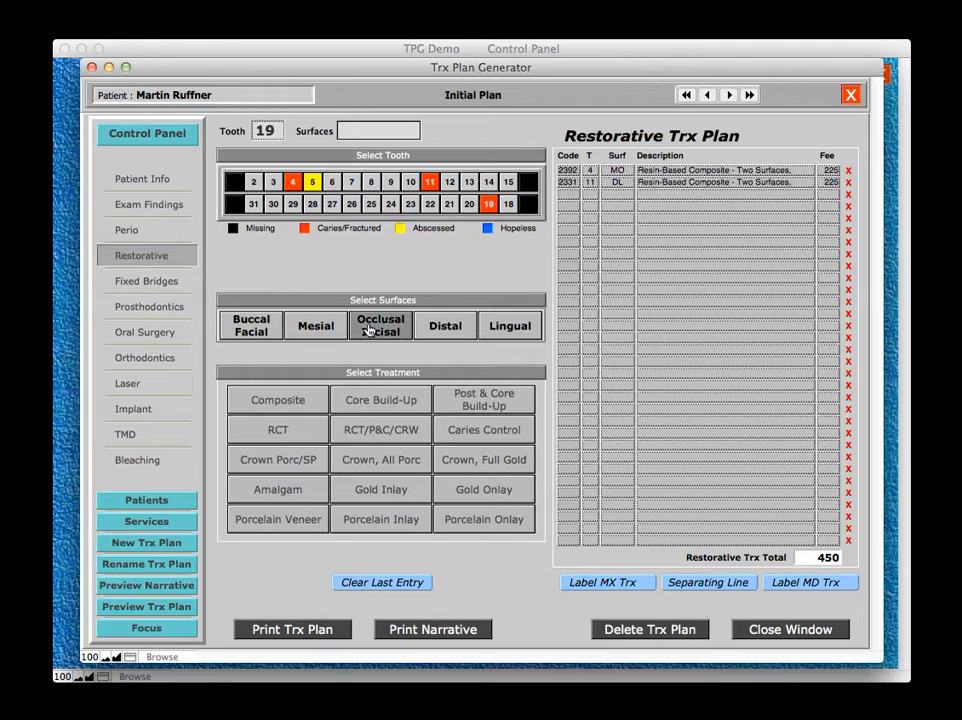
click(275, 499)
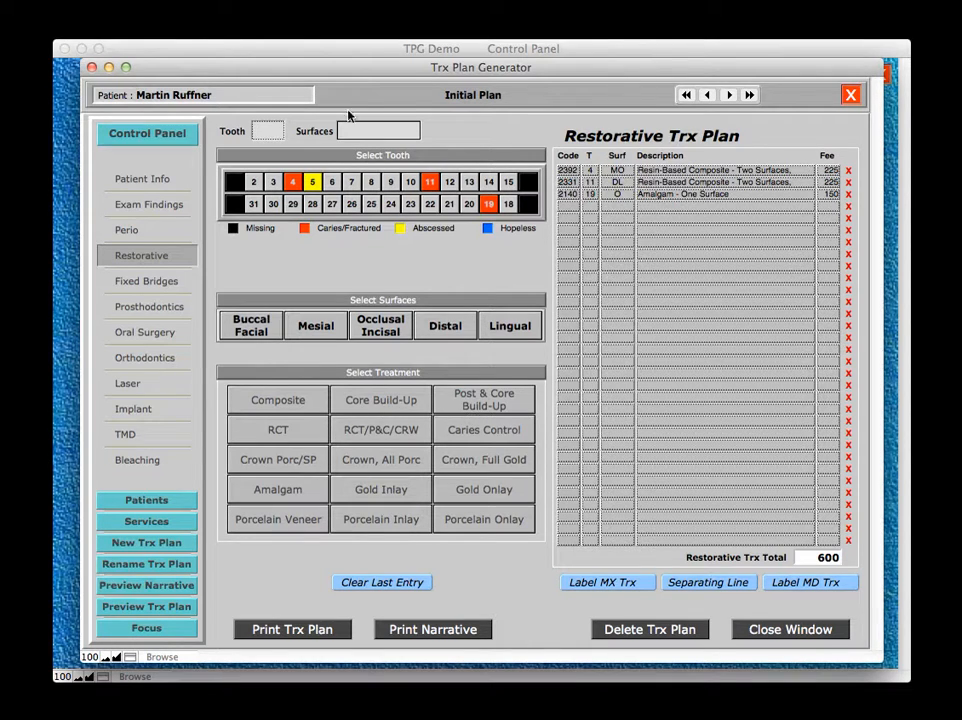
Add the combined RCT/P&C/CRW treatment on tooth 5 to the restorative treatment plan
click(312, 180)
click(381, 436)
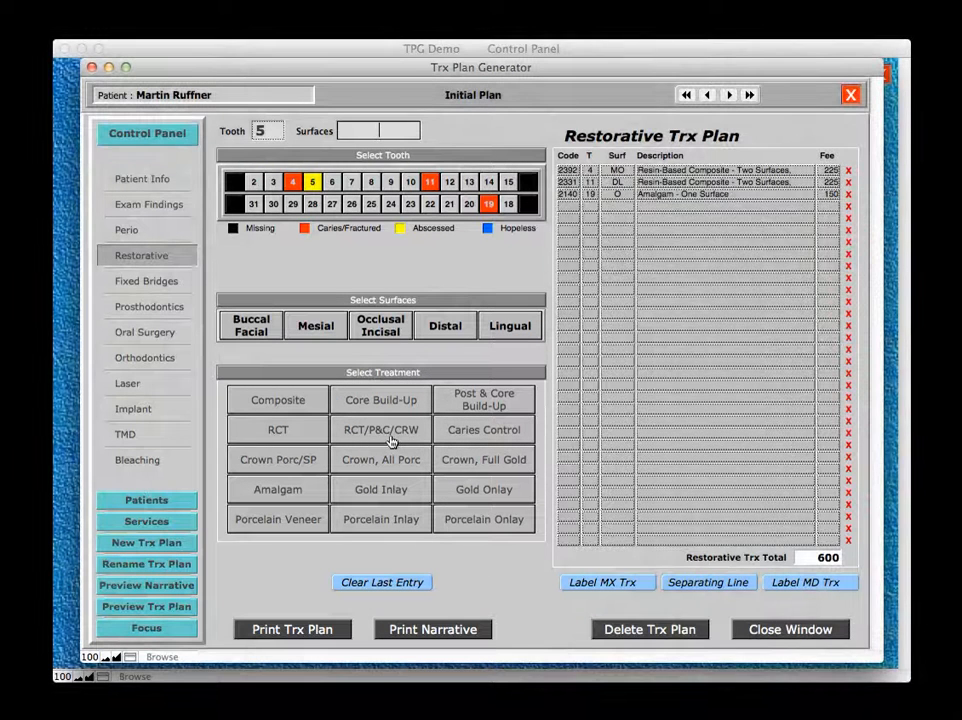
click(408, 431)
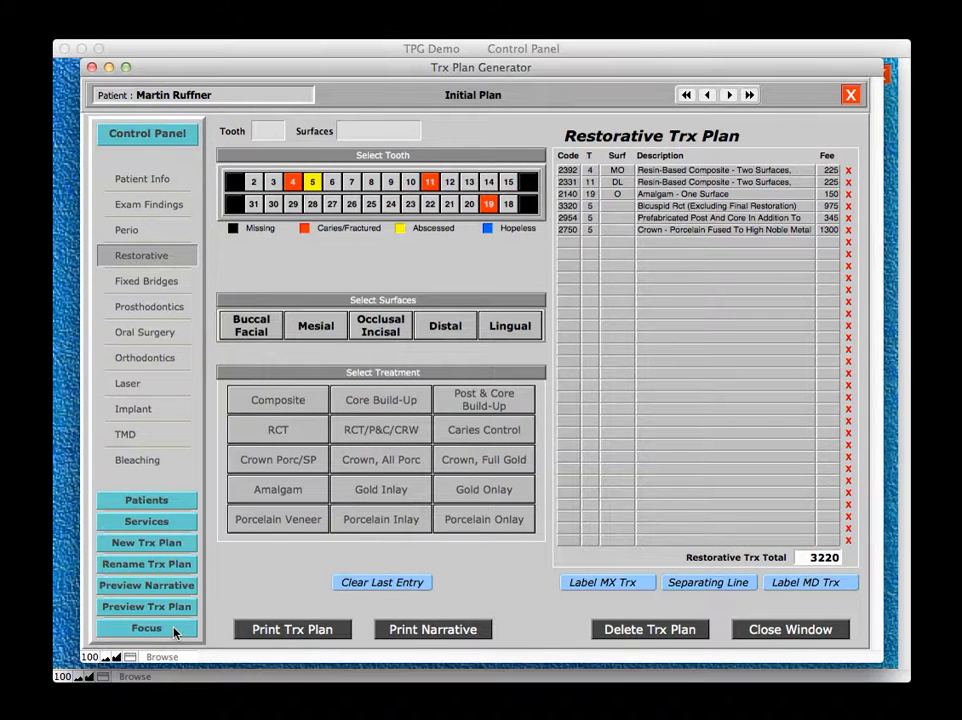
Set the treatment plan's focus to 1 Gingivitis
click(174, 630)
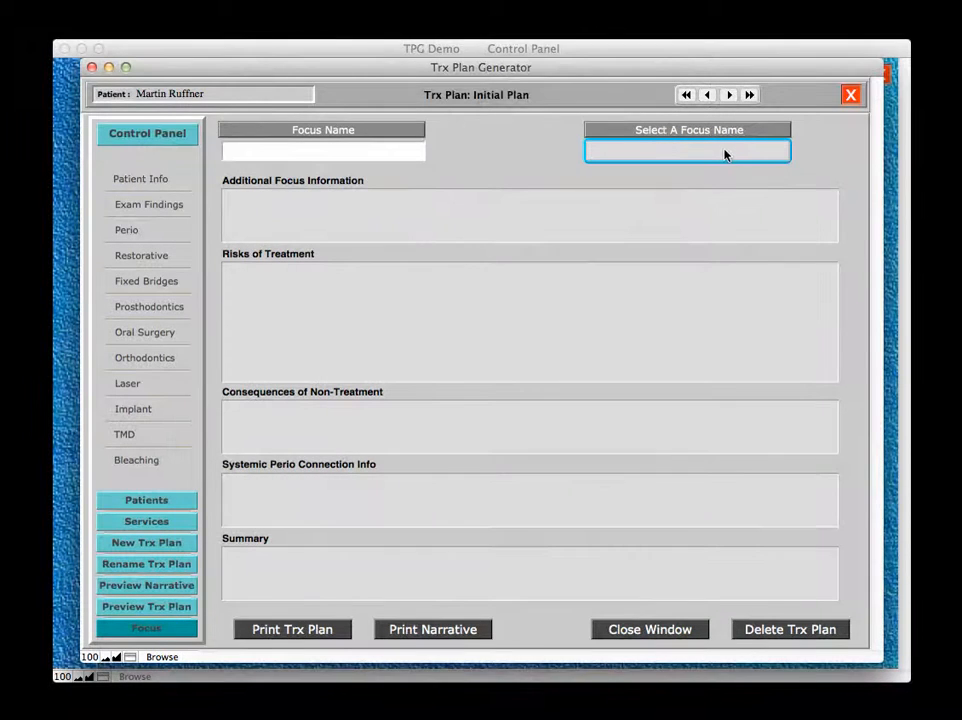
click(721, 154)
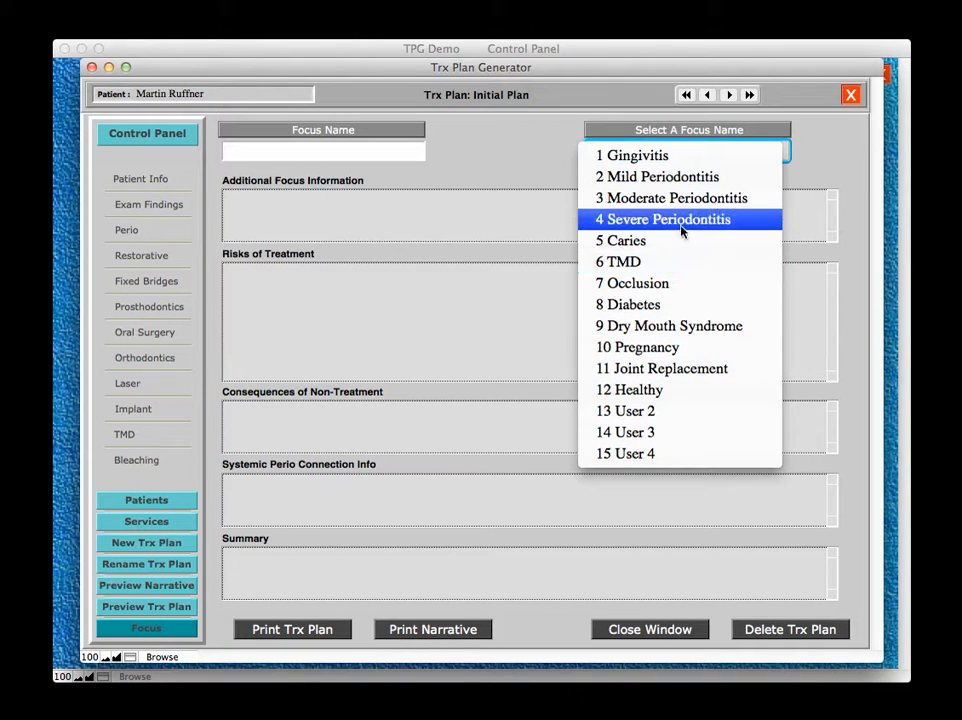
click(693, 157)
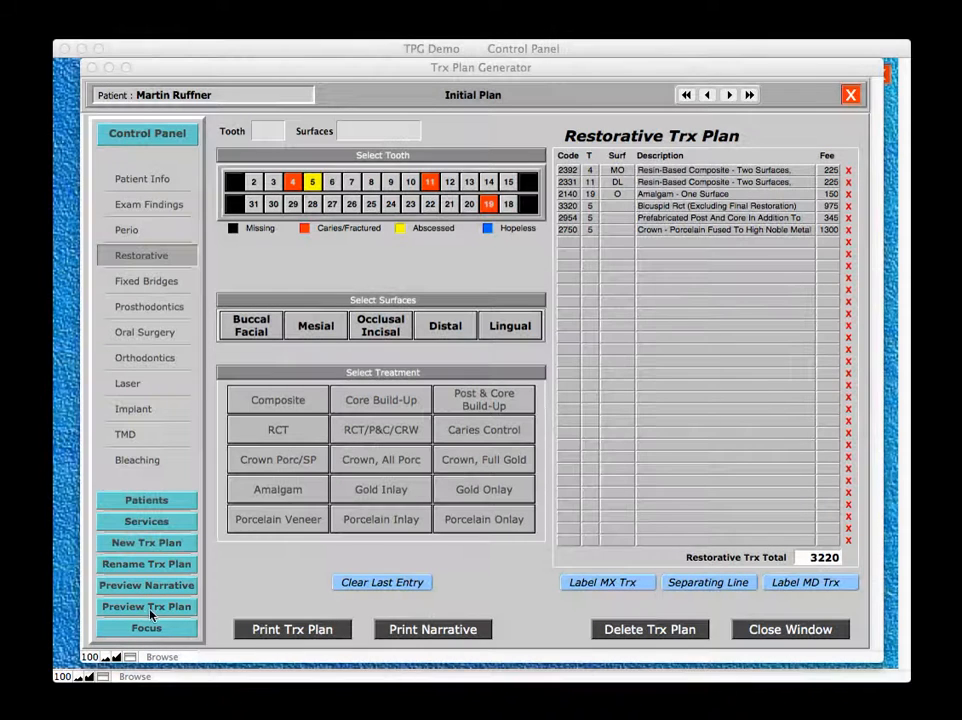
Preview the complete treatment plan, close that preview, and open the narrative preview
click(236, 594)
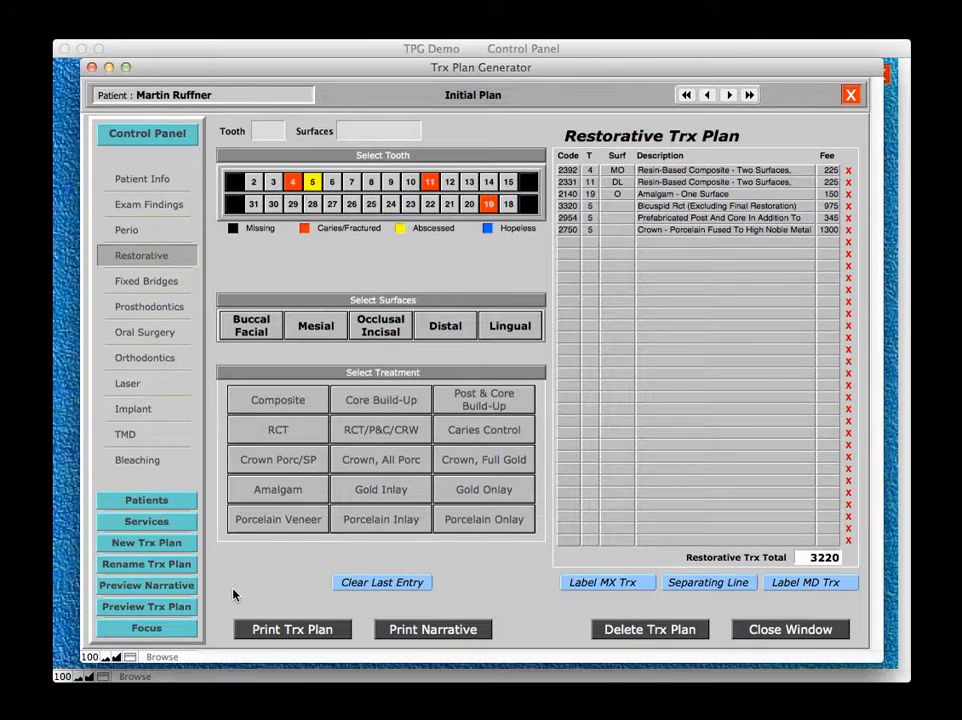
click(150, 607)
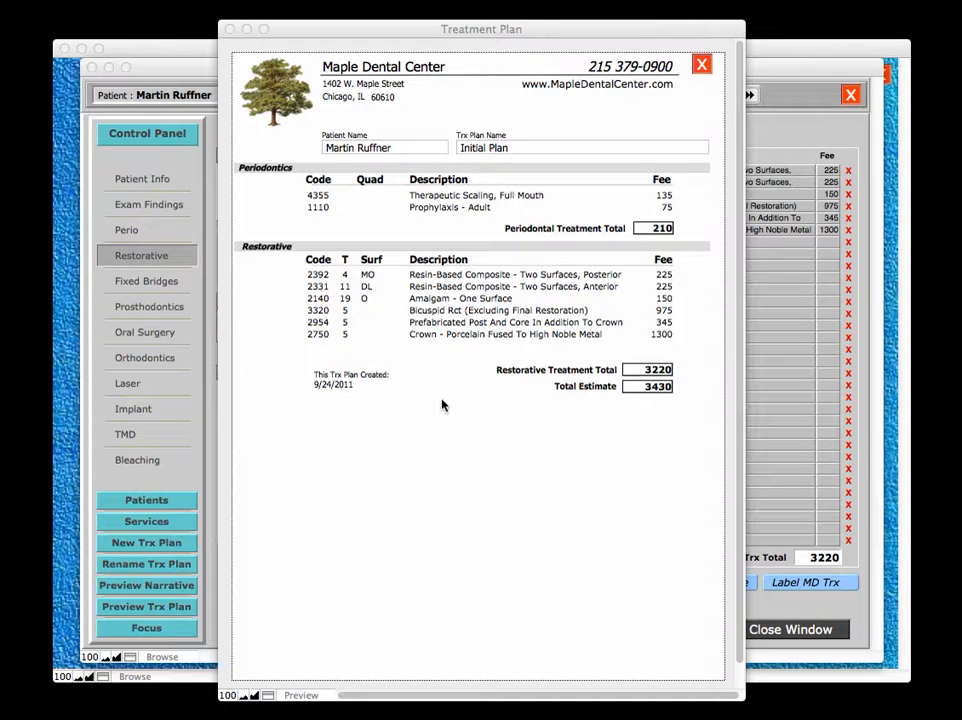
drag(316, 27, 606, 25)
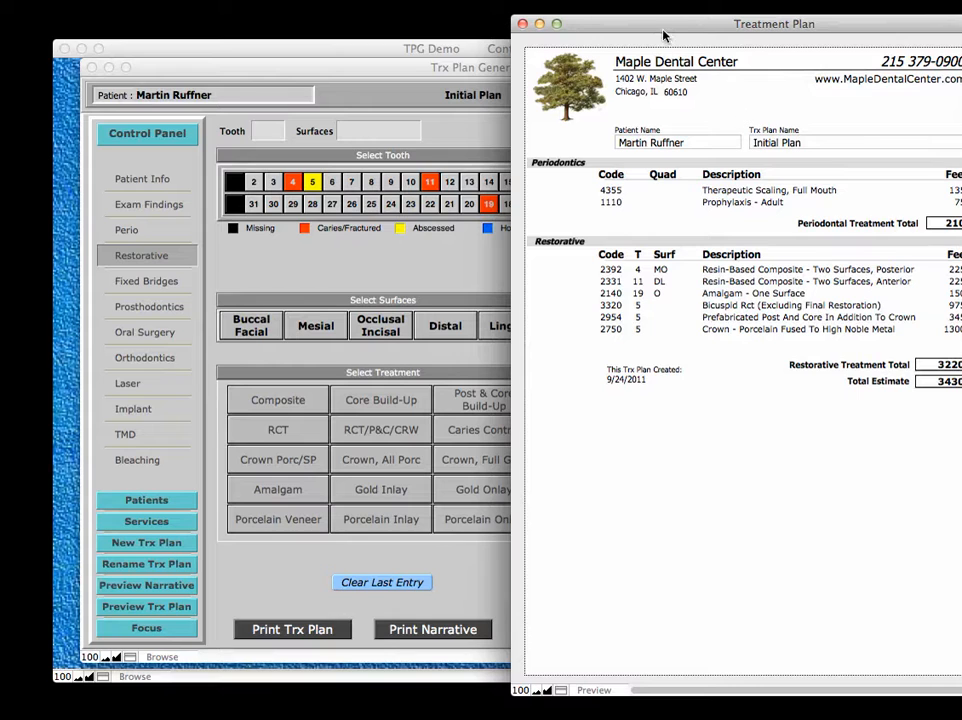
drag(661, 27, 434, 21)
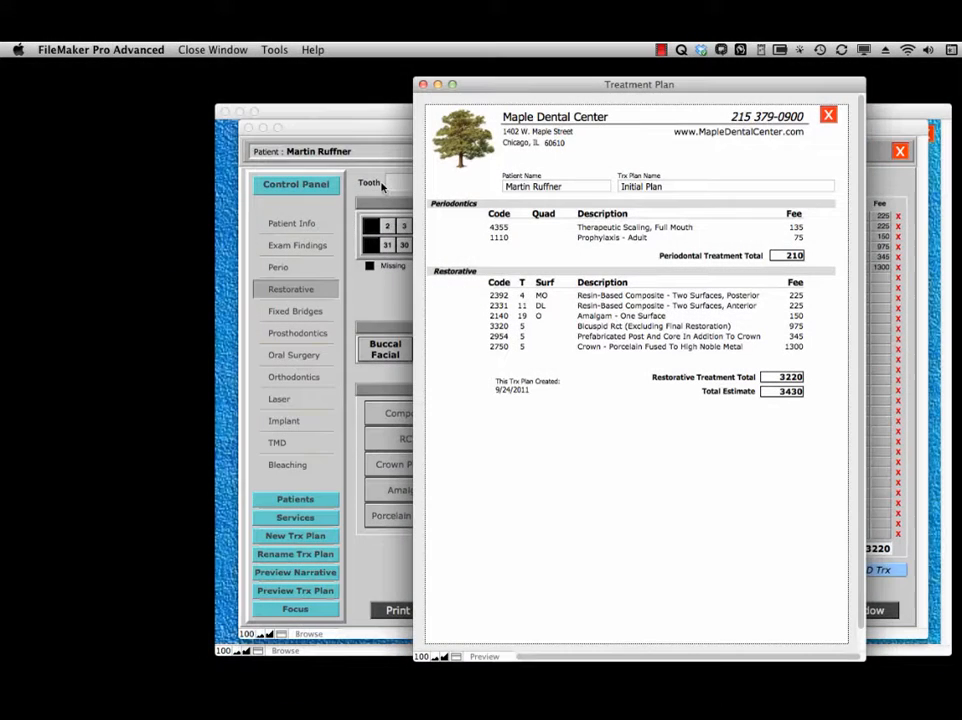
click(211, 52)
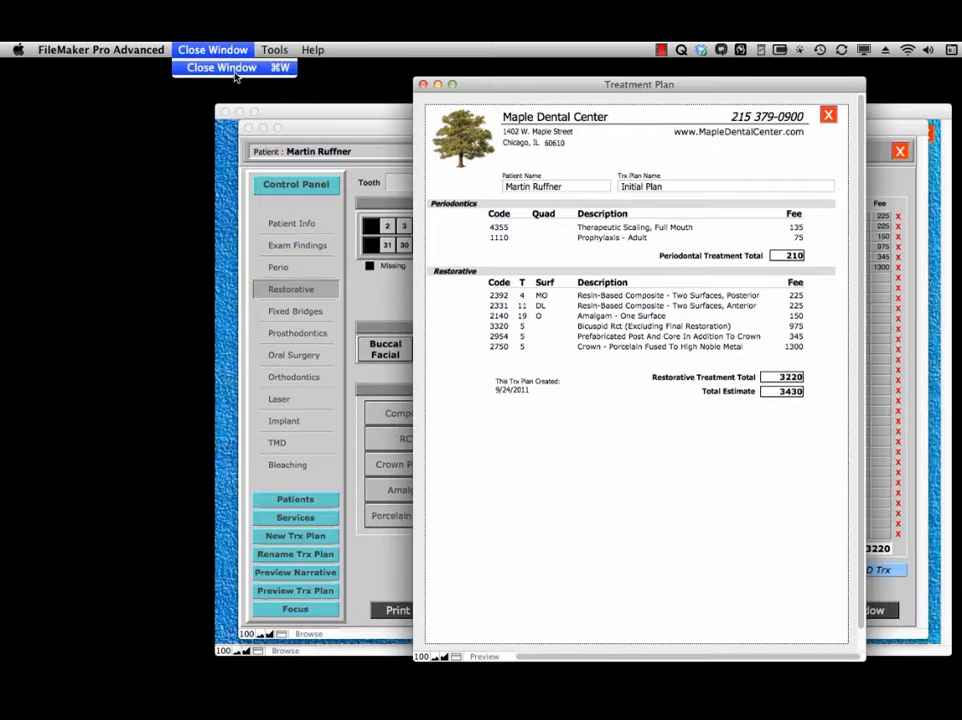
click(234, 68)
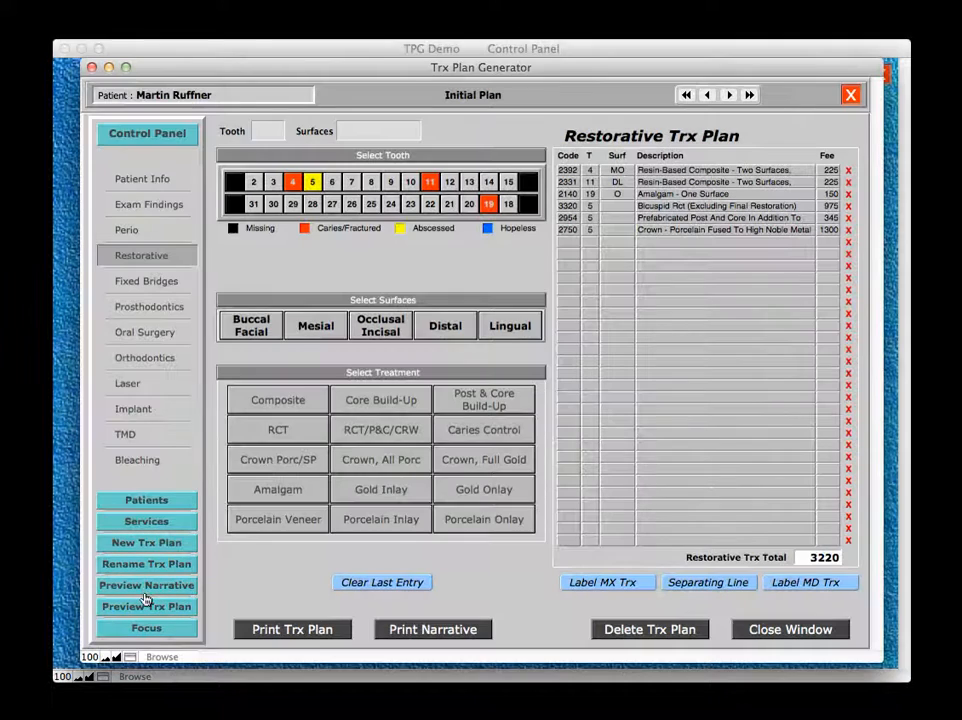
click(145, 596)
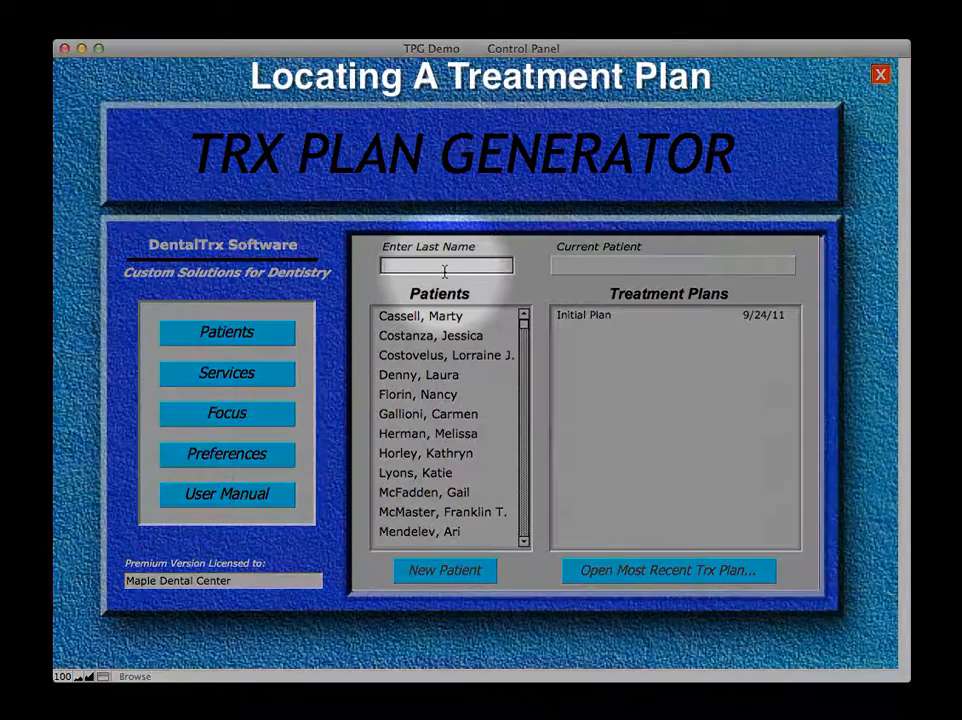
Find the patient by the last-name initial "r" and open the patient's Initial Plan
click(445, 266)
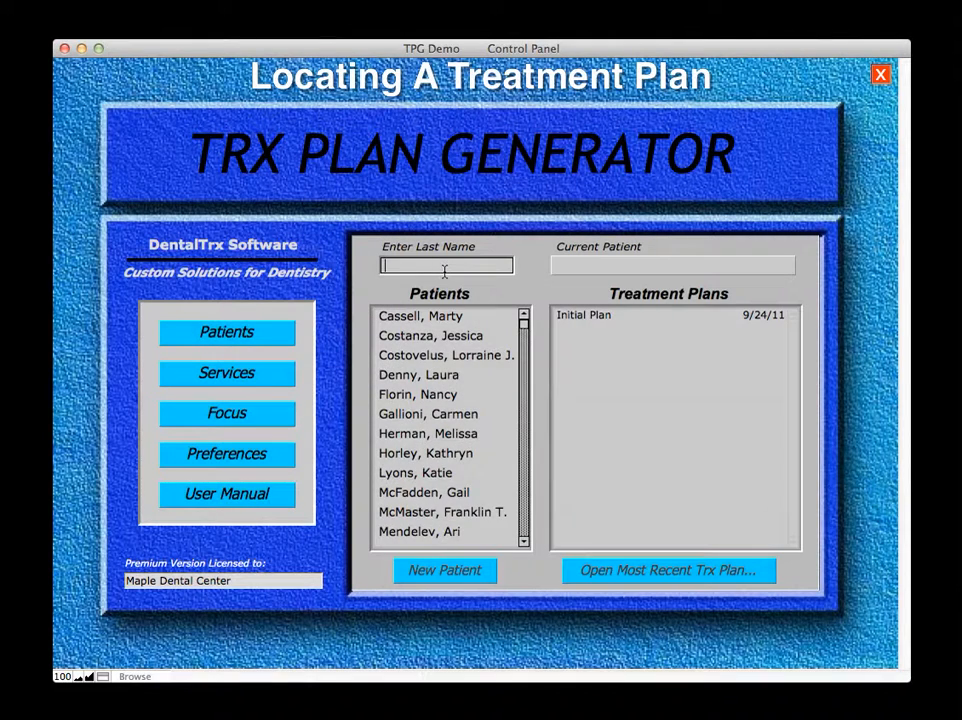
text(r)
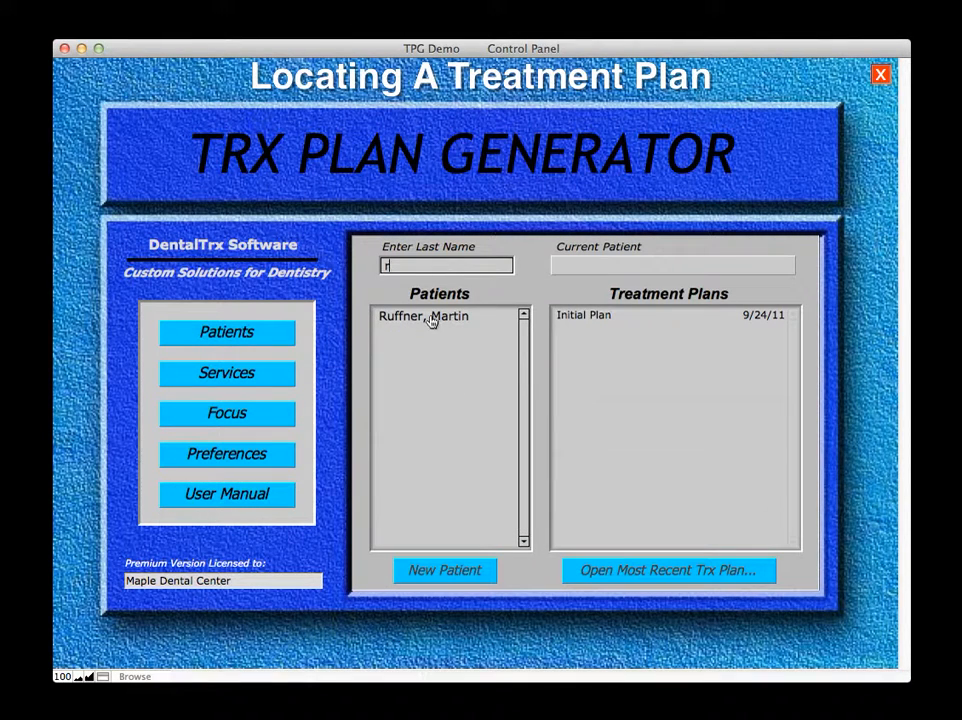
click(430, 317)
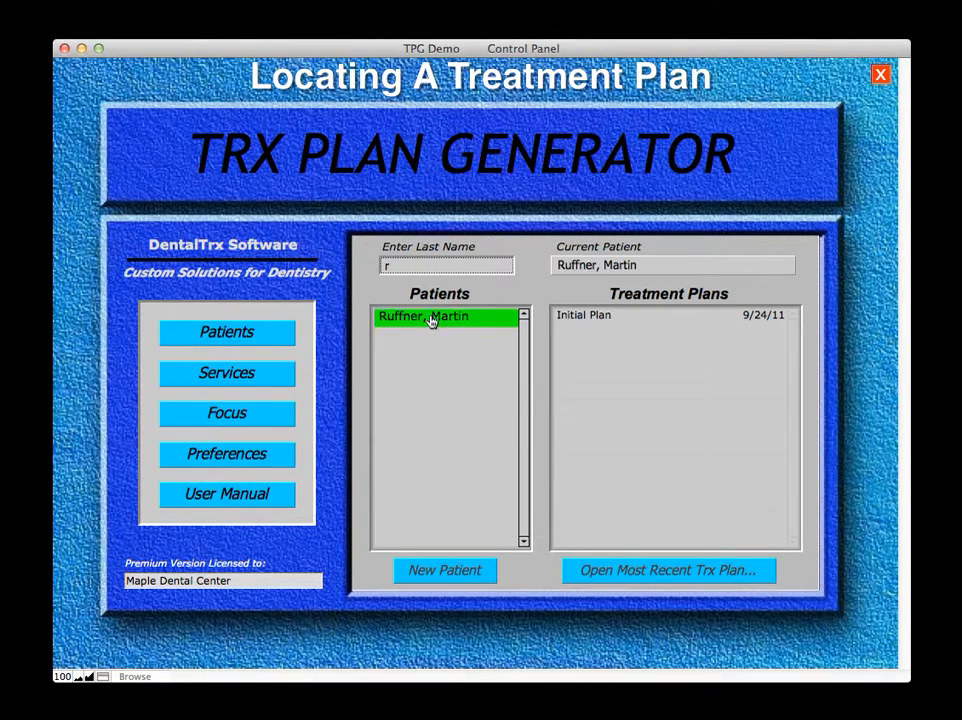
double_click(582, 316)
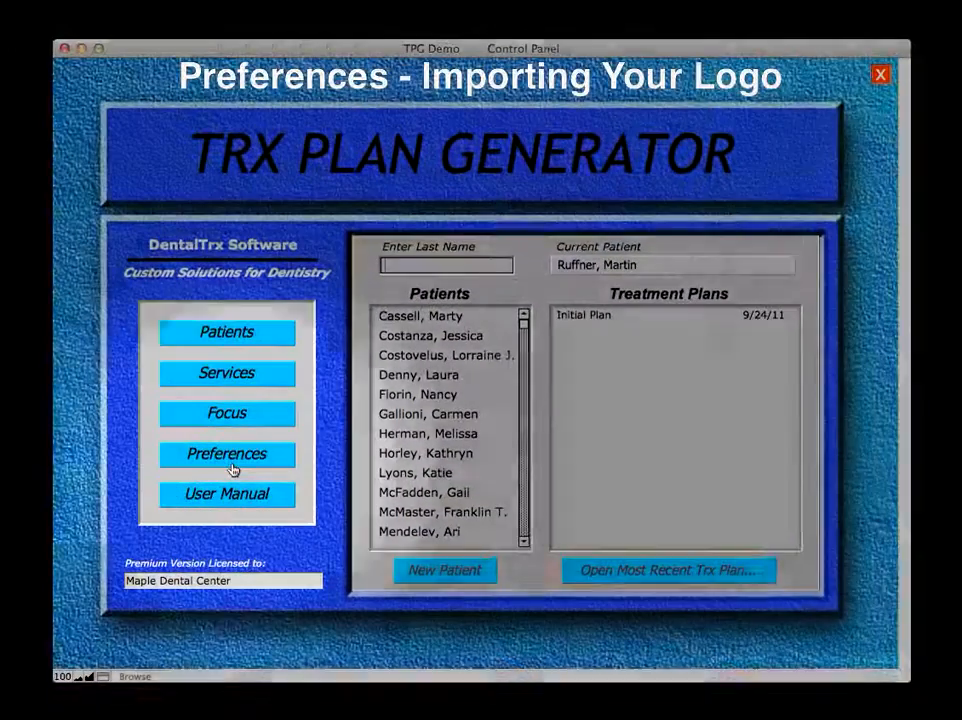
Insert the picture Tree.jpg from the Desktop as the practice logo in the preferences
click(234, 458)
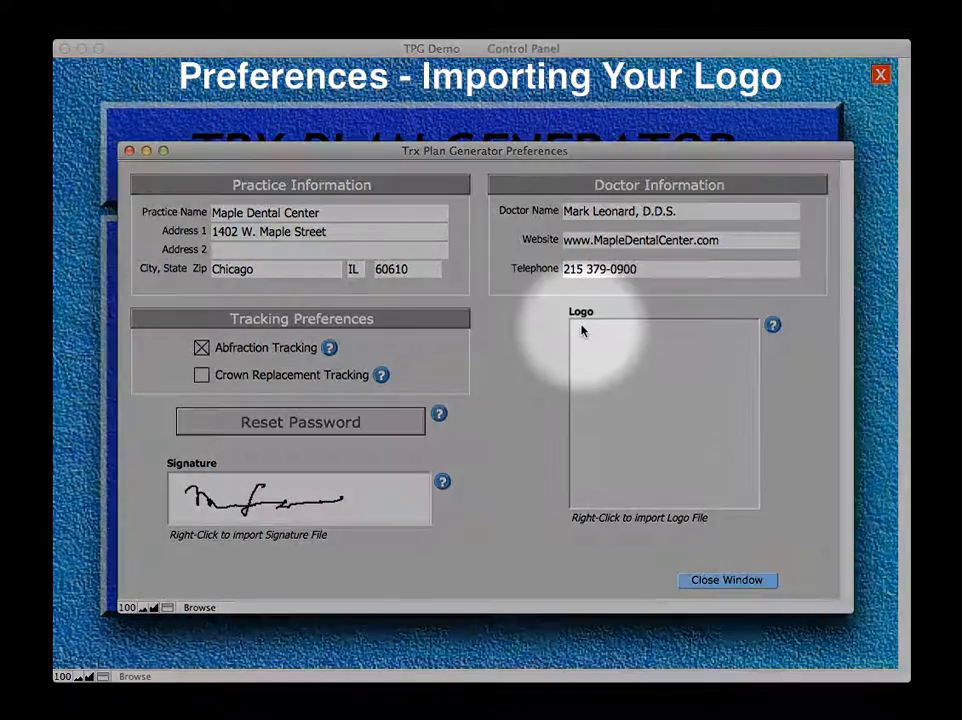
right_click(658, 398)
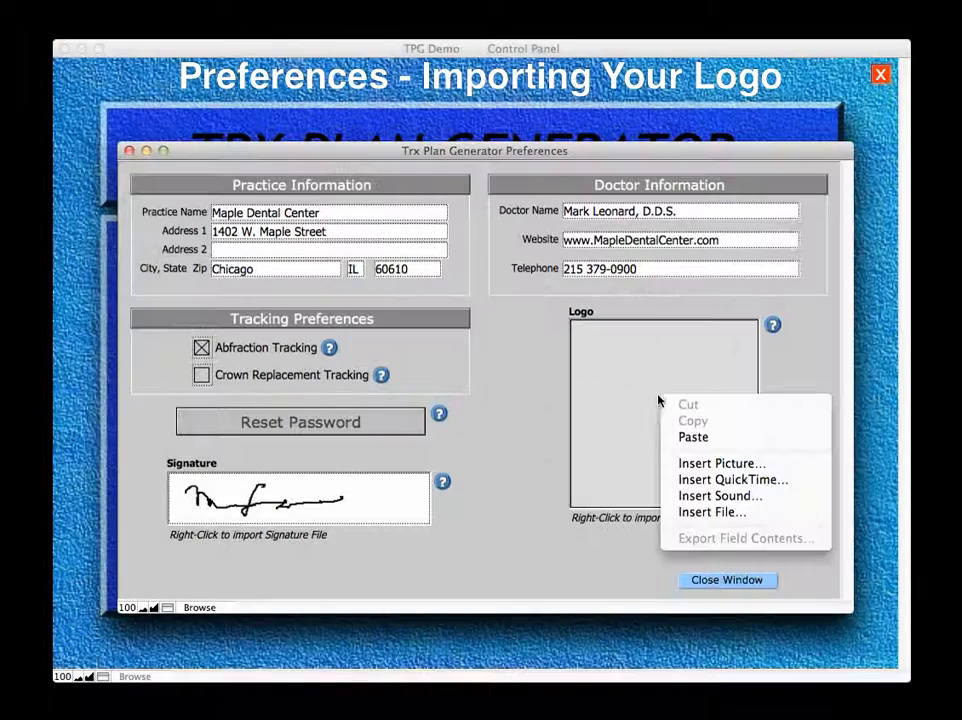
click(698, 464)
double_click(537, 155)
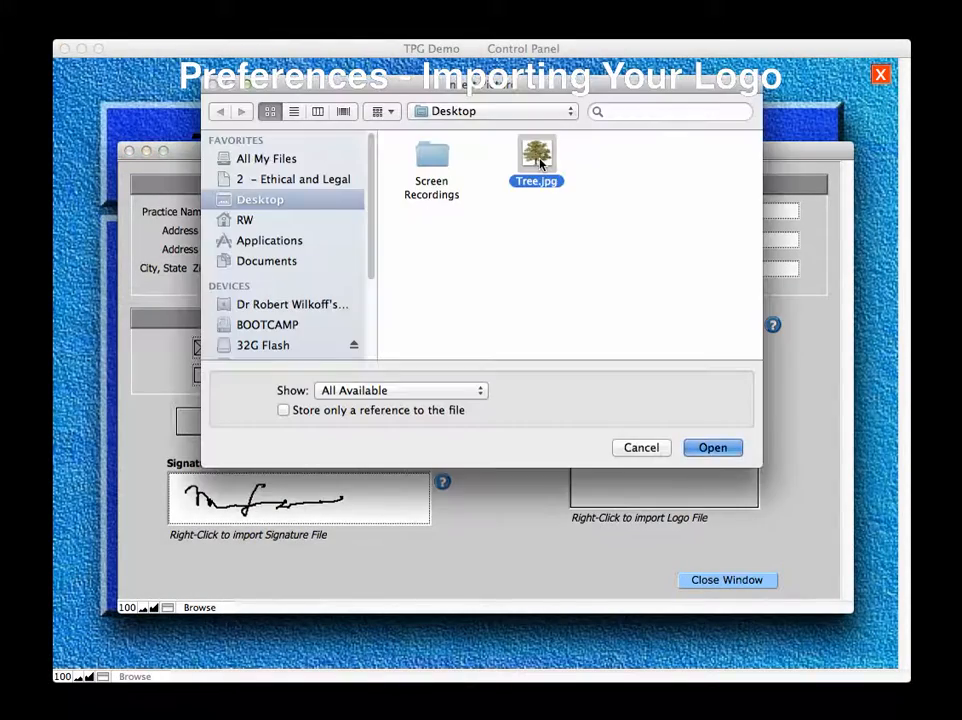